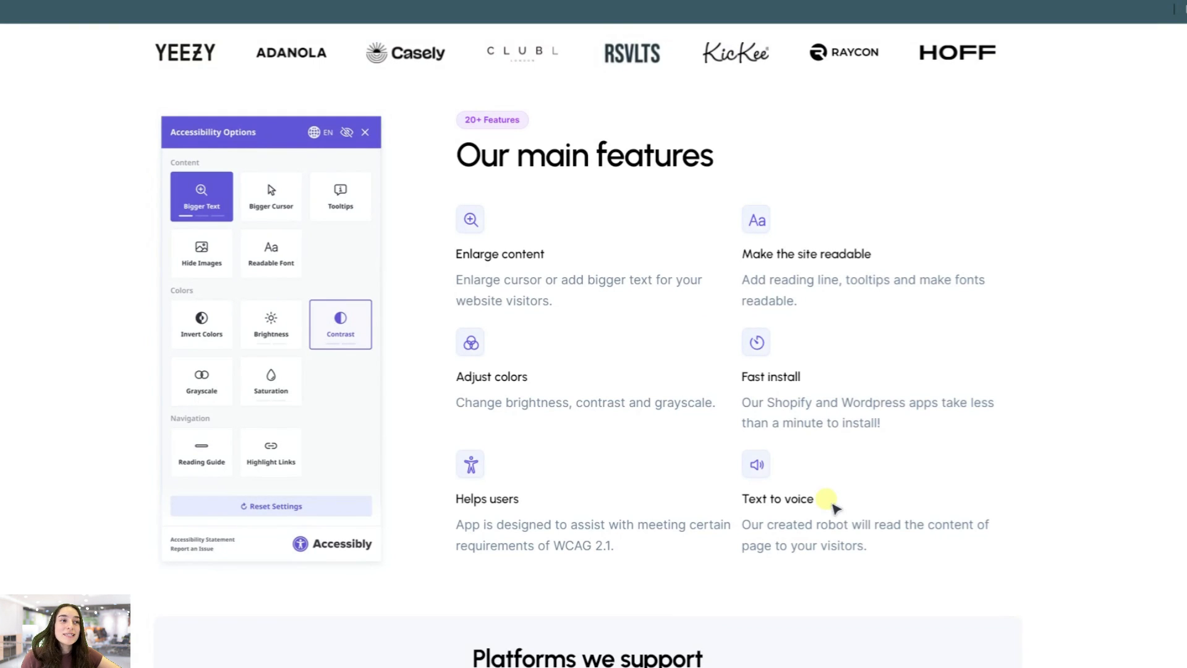
- Review the main features and the full list of supported platforms on the Accessibly home page
scroll(834, 507, down, 5)
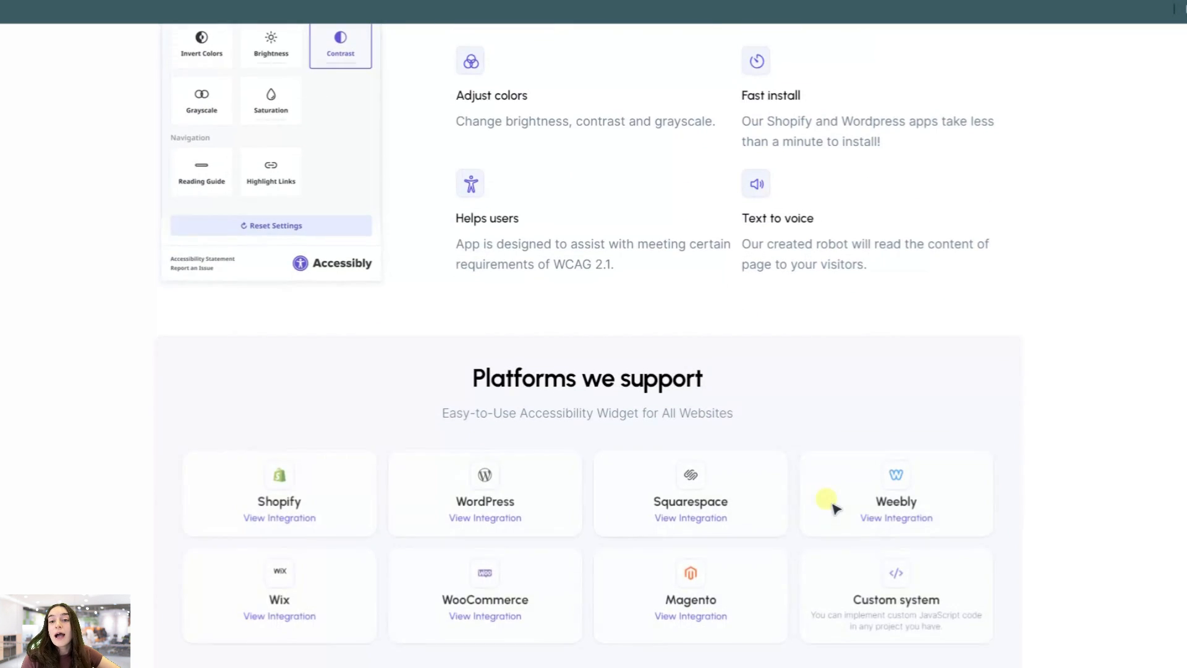
scroll(828, 504, down, 2)
click(633, 473)
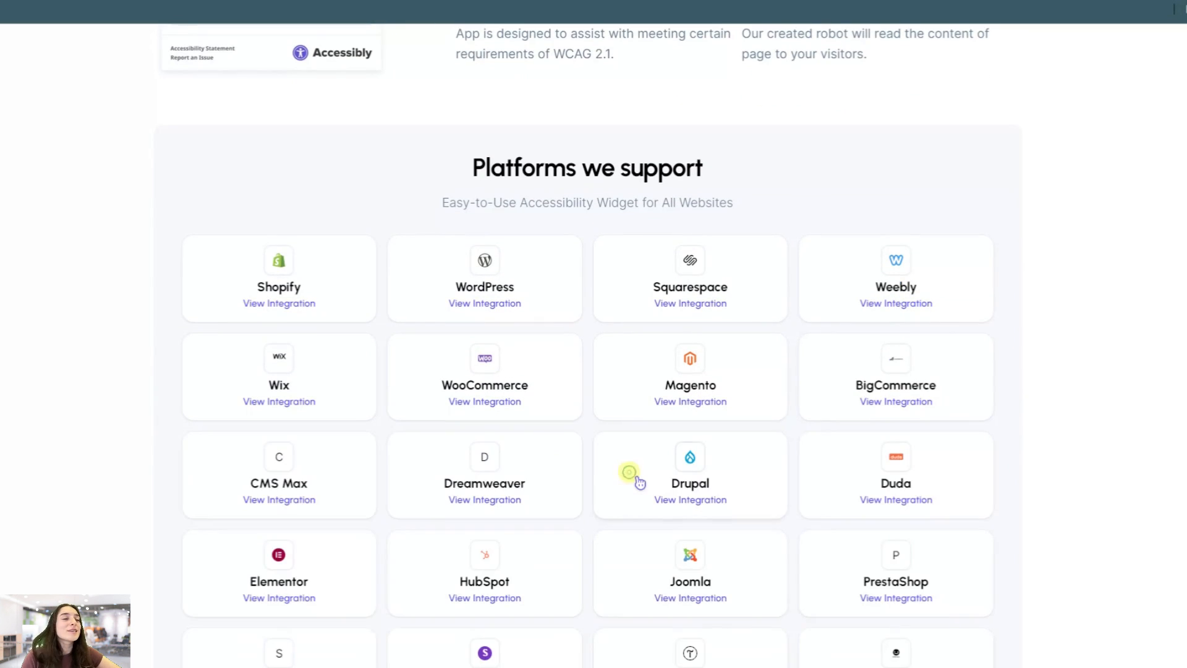
scroll(636, 480, down, 3)
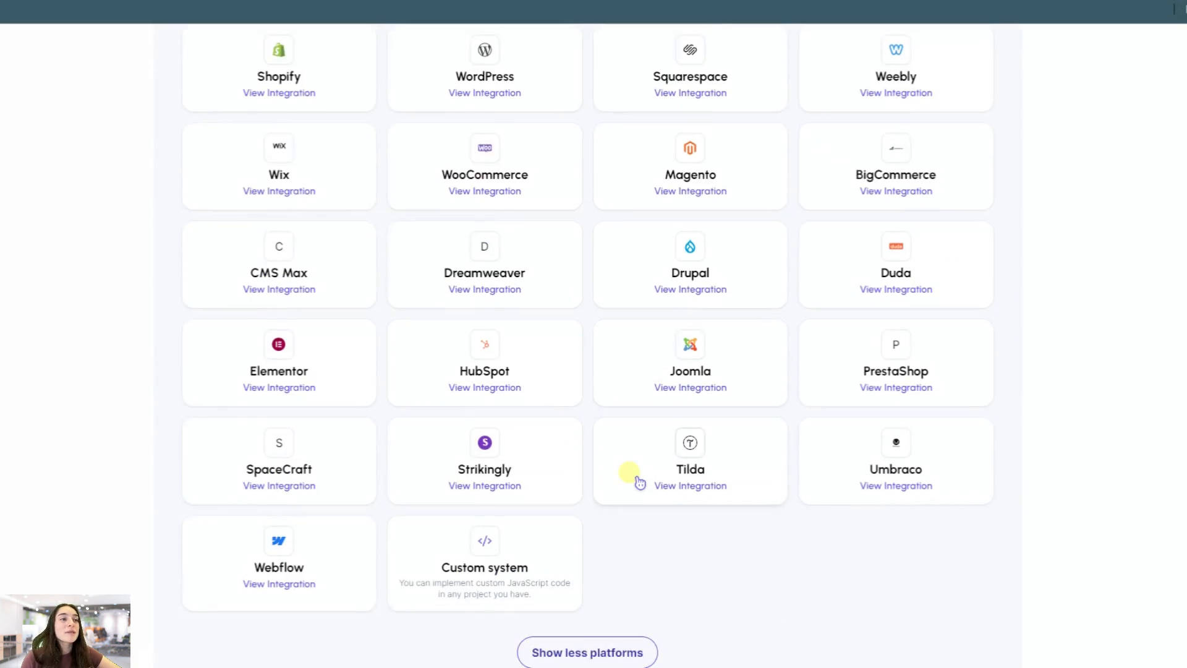
scroll(637, 481, up, 1)
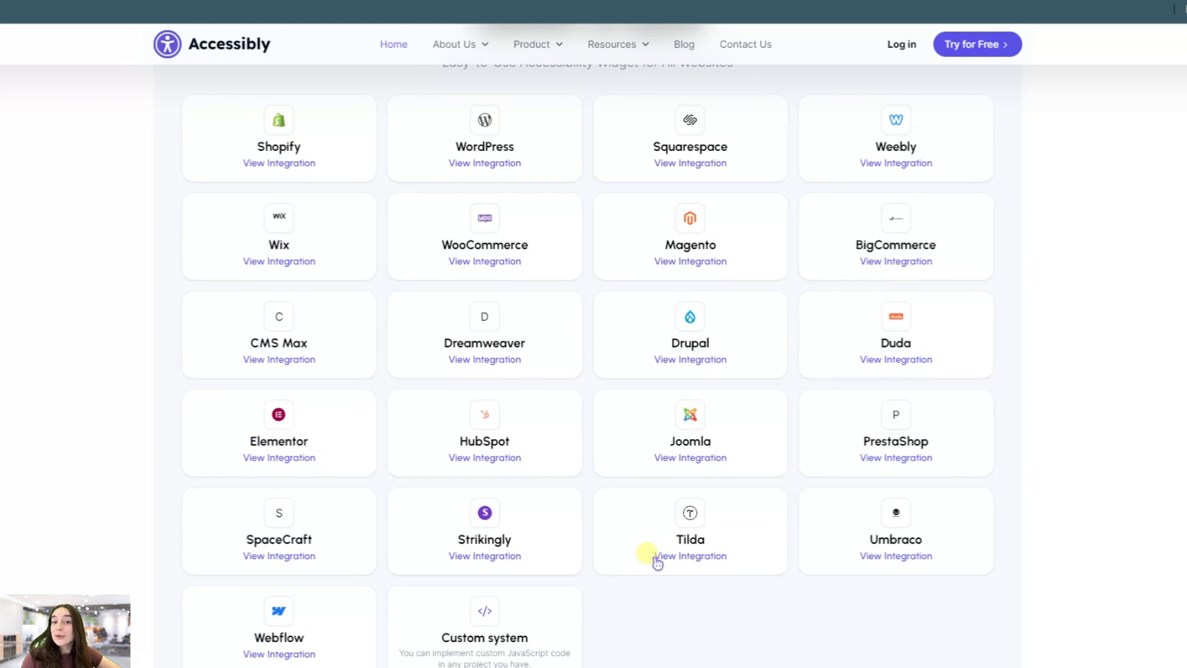
scroll(697, 586, down, 2)
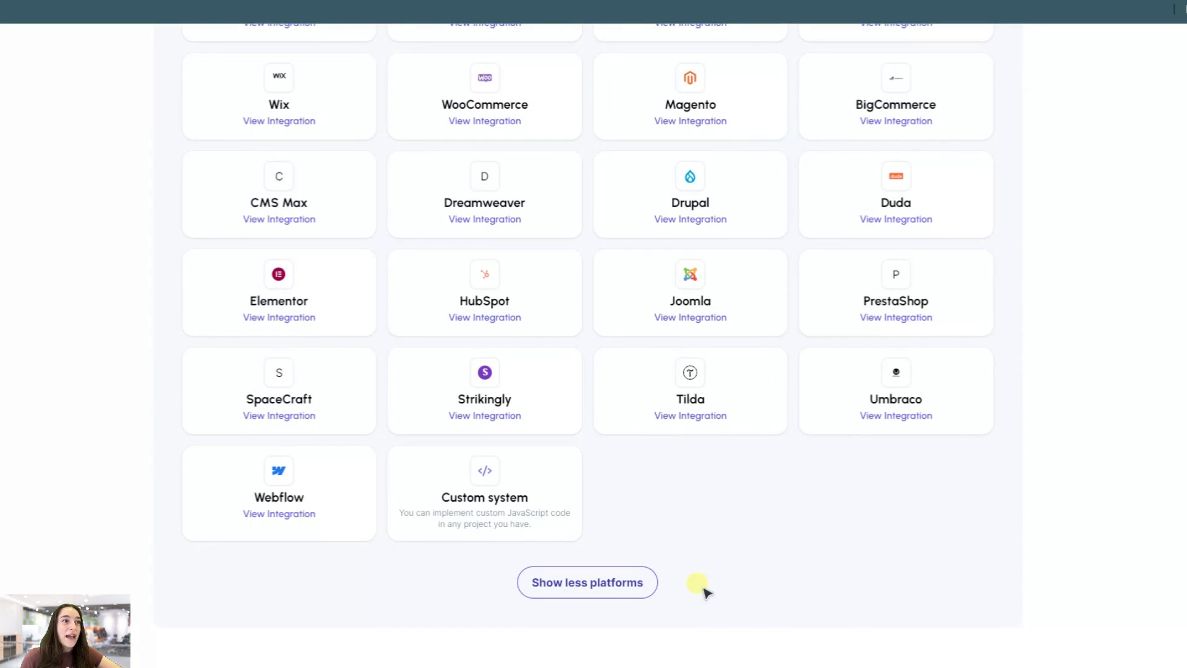
scroll(697, 585, up, 12)
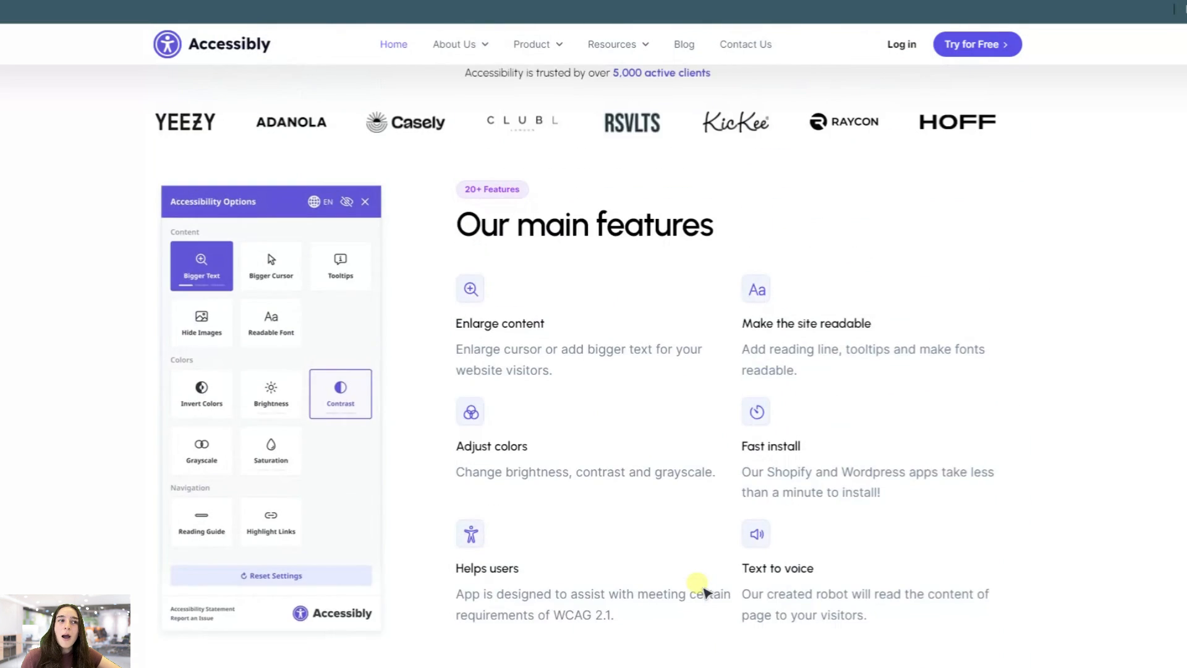
scroll(698, 586, up, 6)
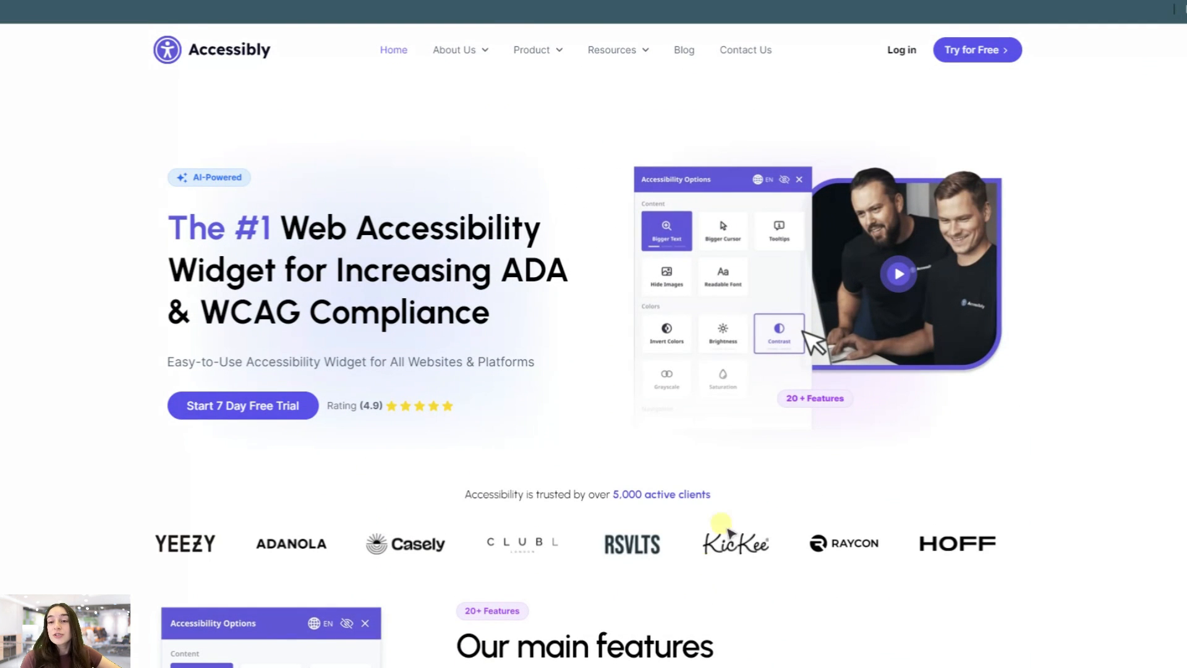
click(989, 64)
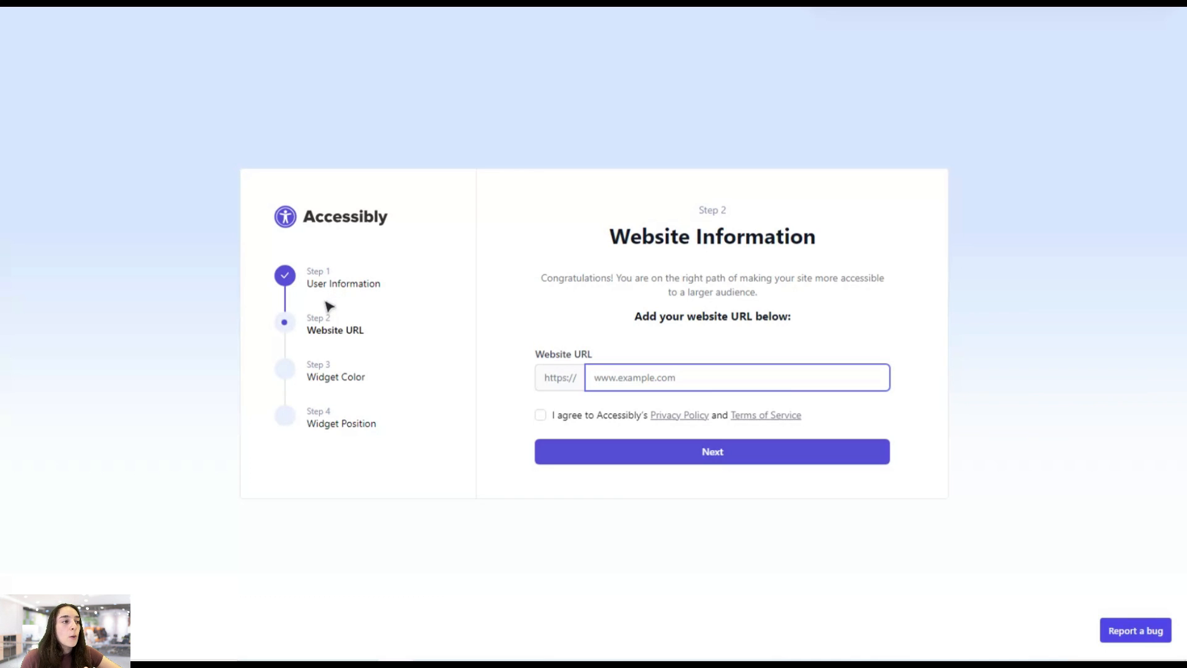
click(614, 384)
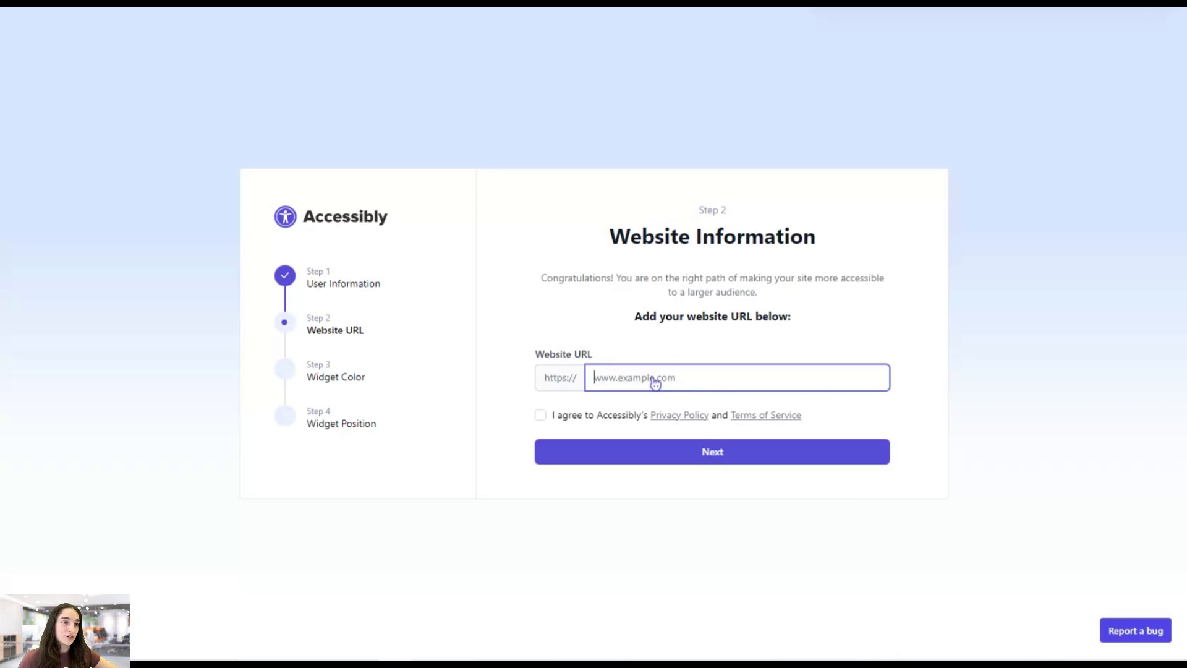
text(https://unbecomingjoke.s1-tastewp.com/)
click(541, 414)
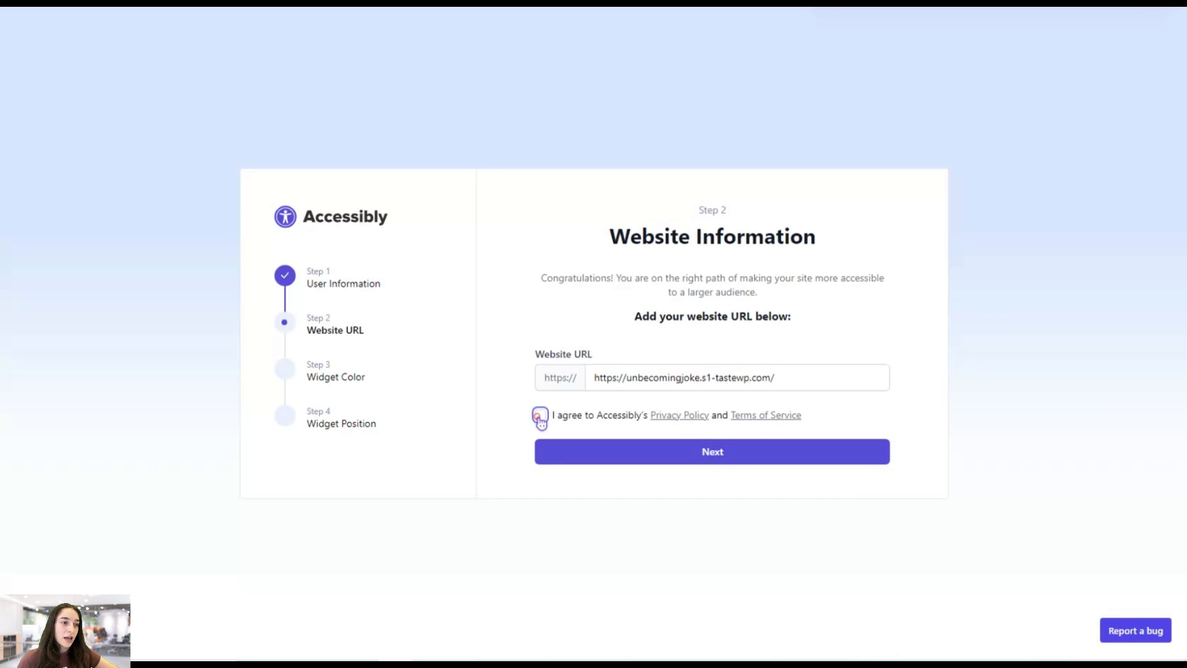
click(570, 447)
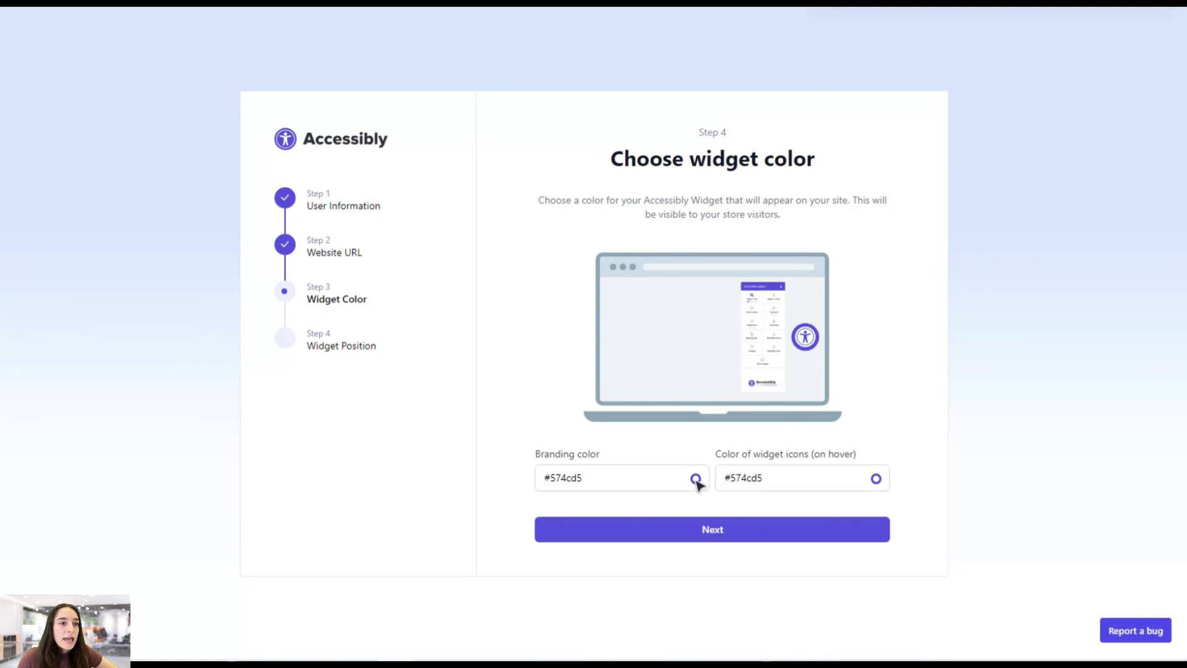
- Set the widget's branding color to #4C63D5 and continue to the widget position setup
click(618, 485)
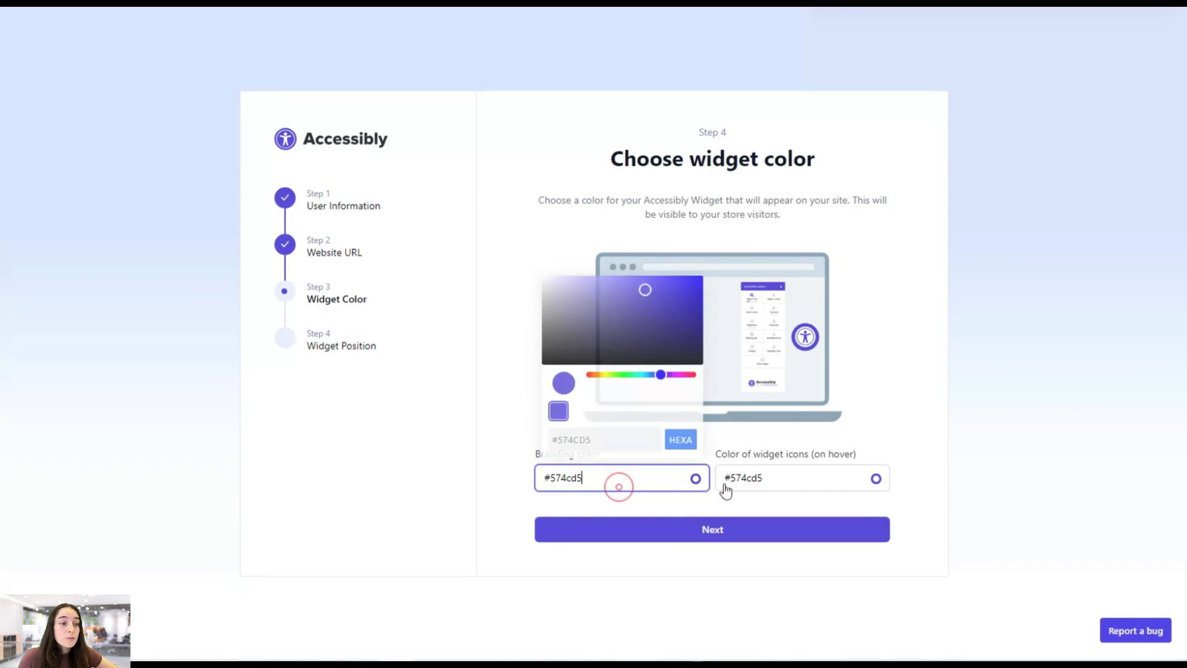
drag(658, 374, 659, 382)
click(678, 441)
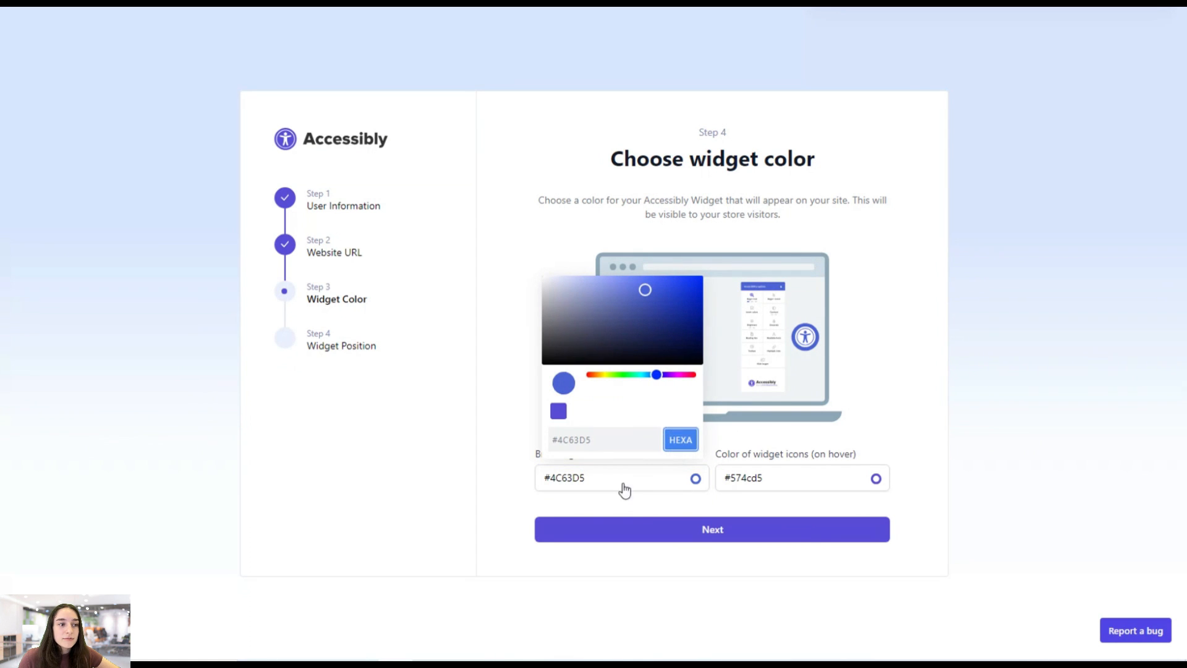
click(727, 531)
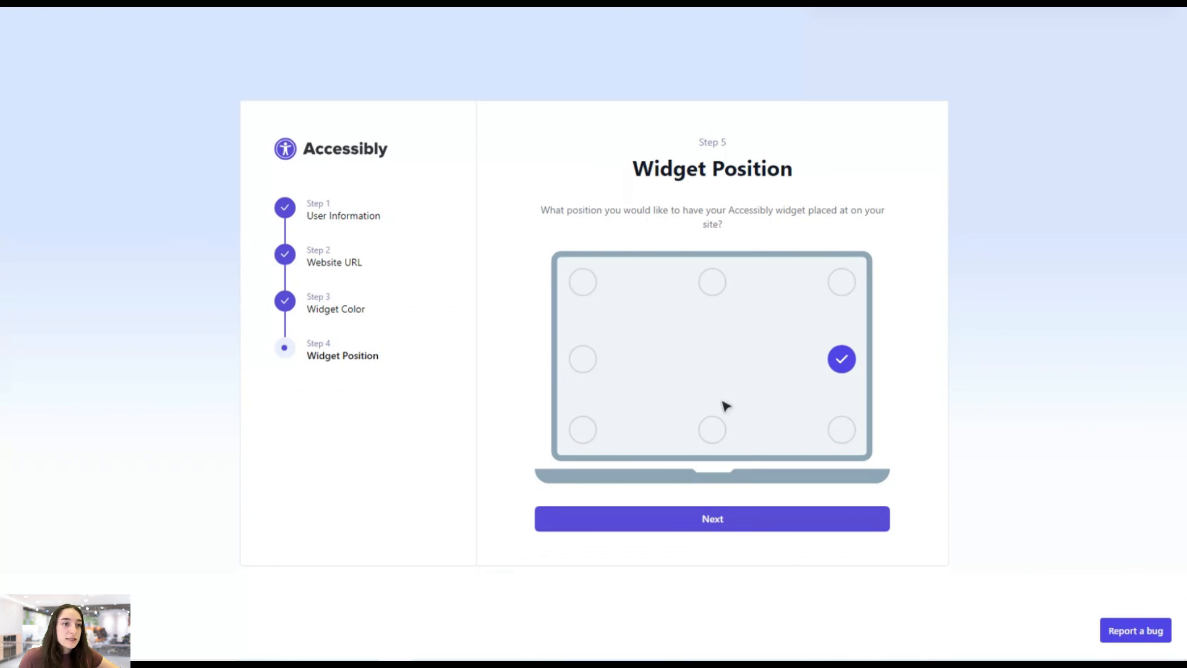
- Place the widget at the middle of the site's right edge and finish the setup
click(844, 429)
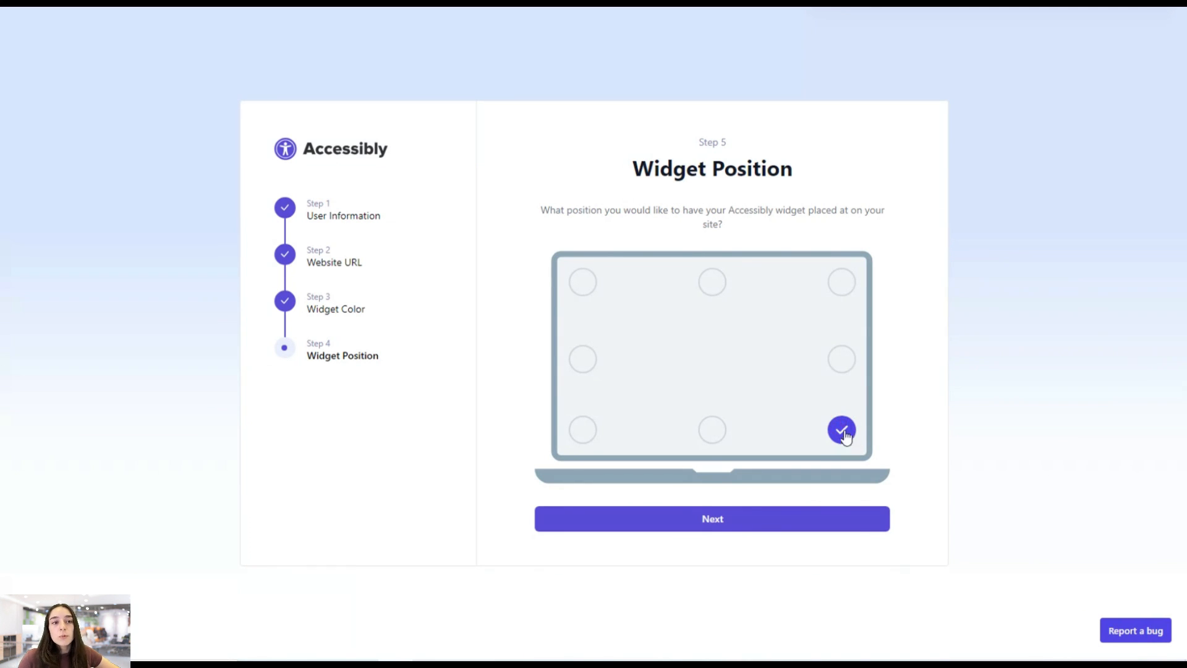
click(839, 367)
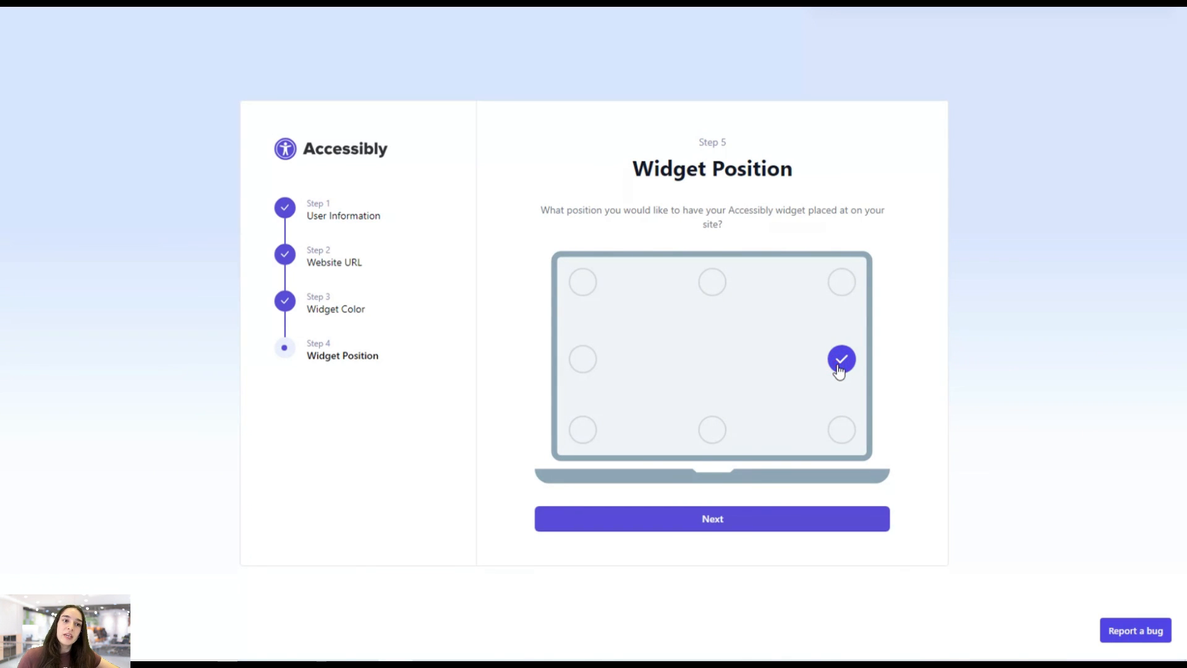
click(770, 527)
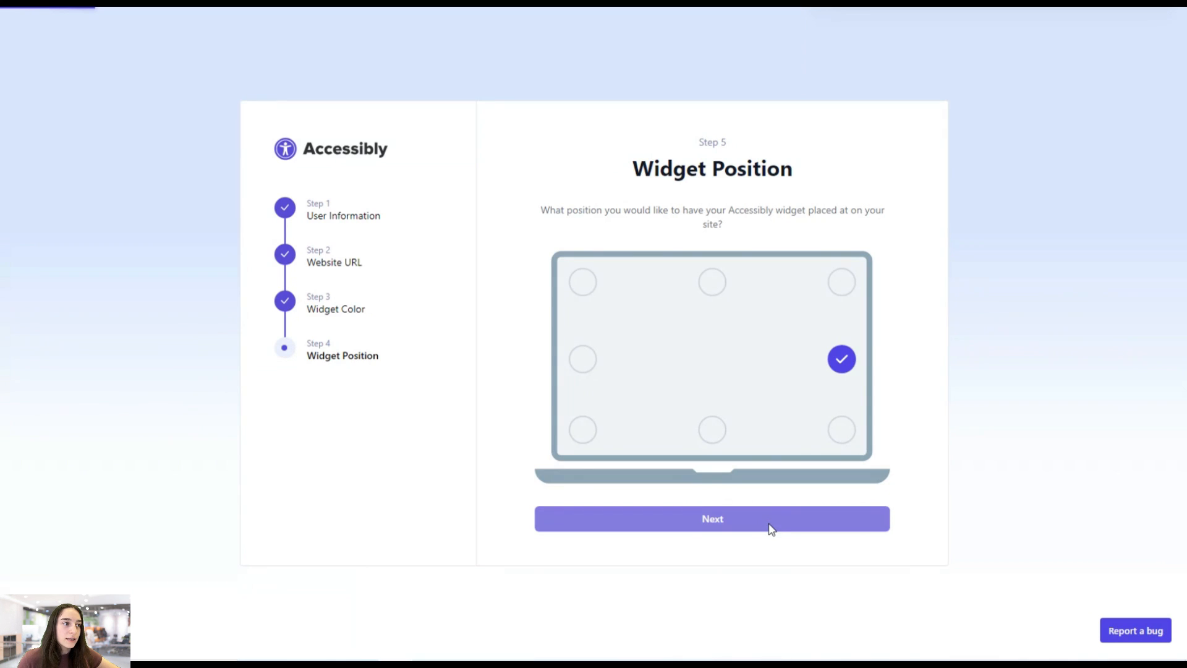
click(719, 421)
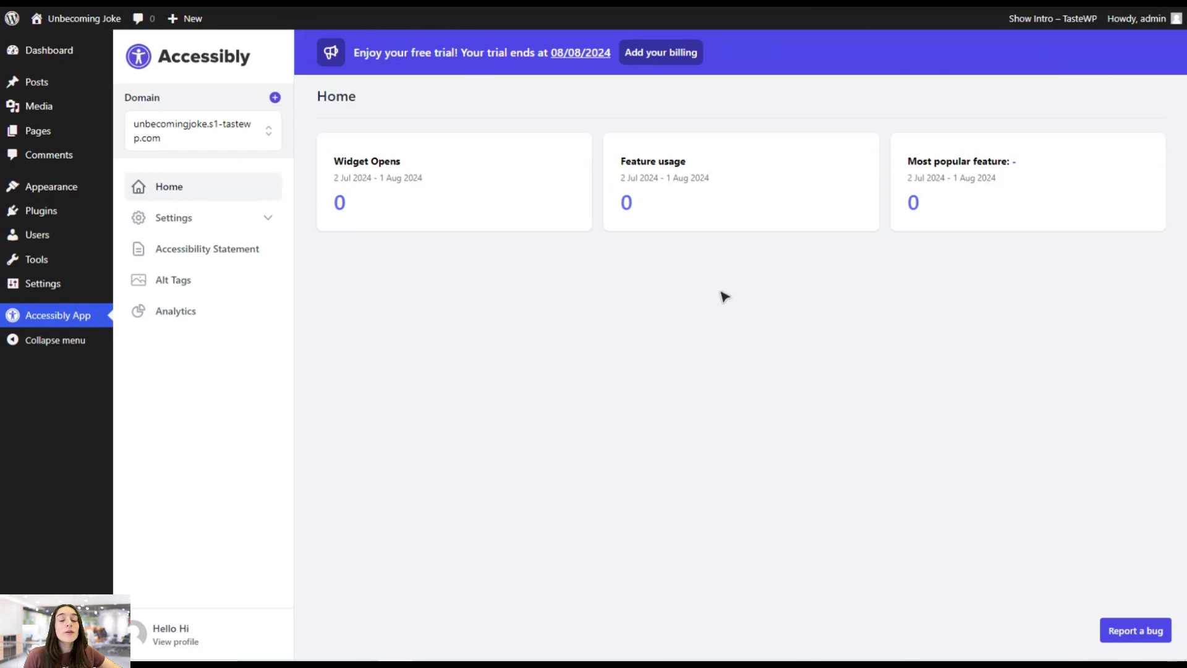
- Open the Features settings of the Accessibly widget and look over its preview
click(271, 218)
click(208, 278)
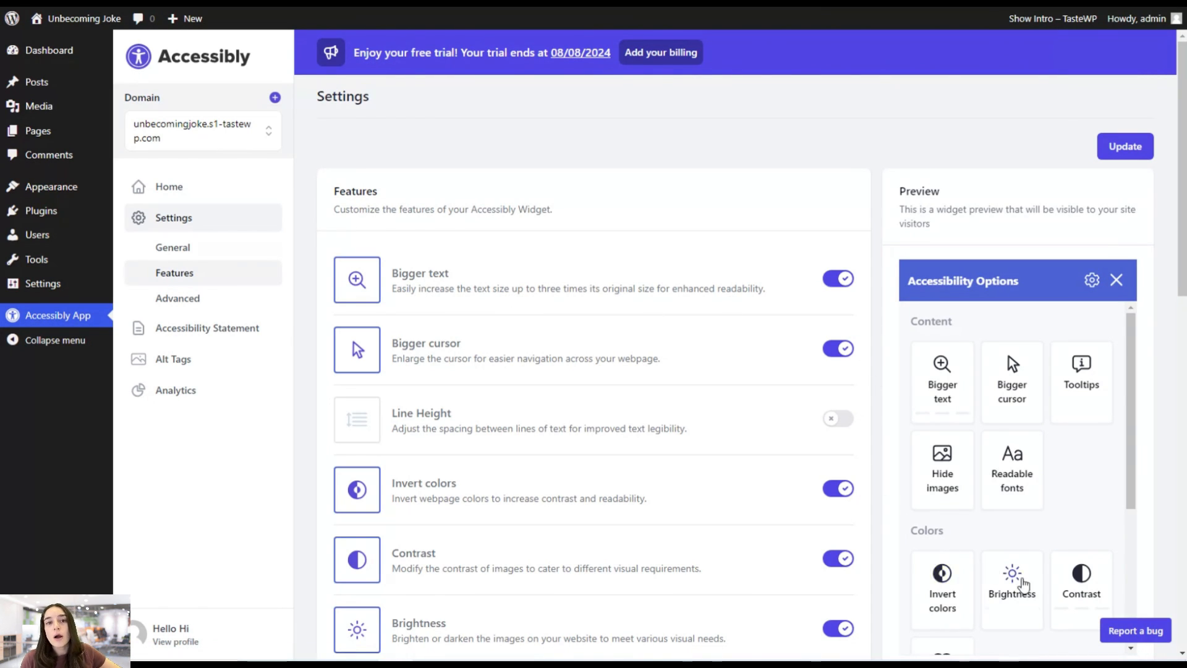
scroll(1023, 584, down, 1)
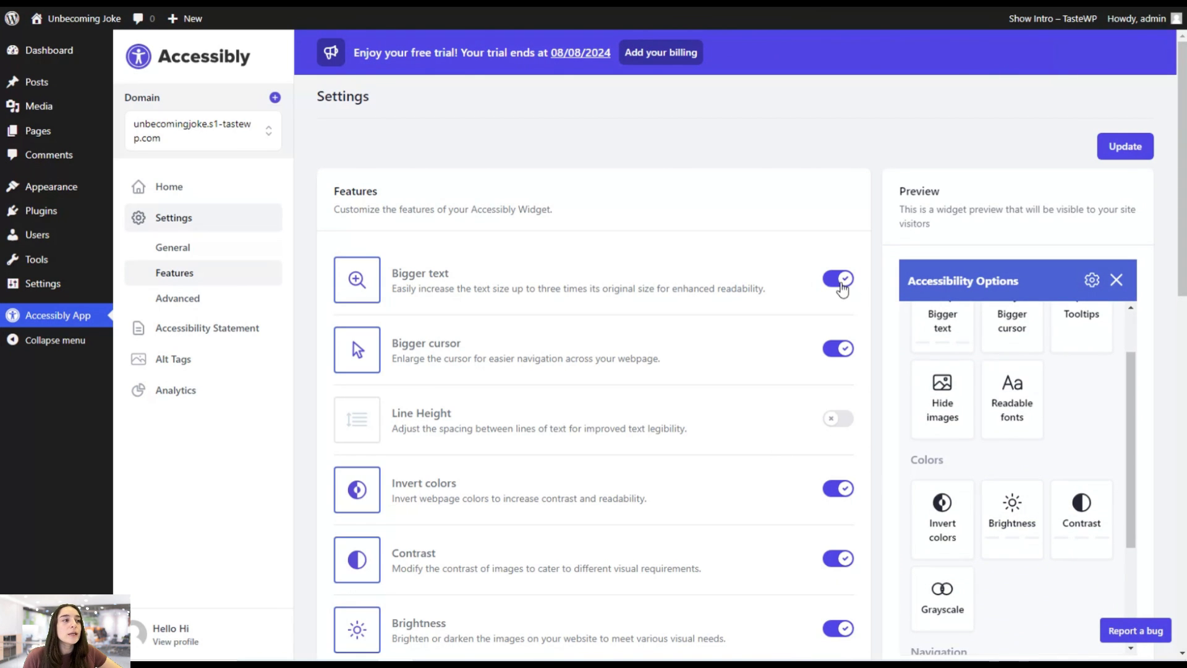
- Switch the Bigger text feature off and back on while checking the widget preview
click(842, 288)
click(840, 284)
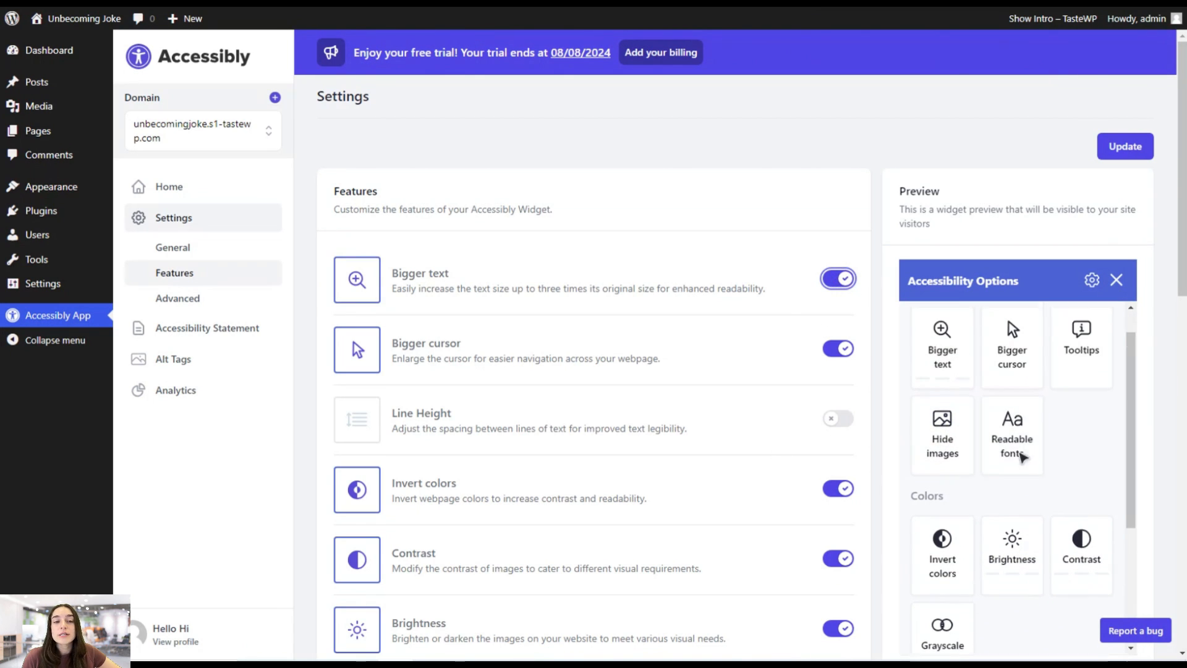
scroll(1022, 457, up, 1)
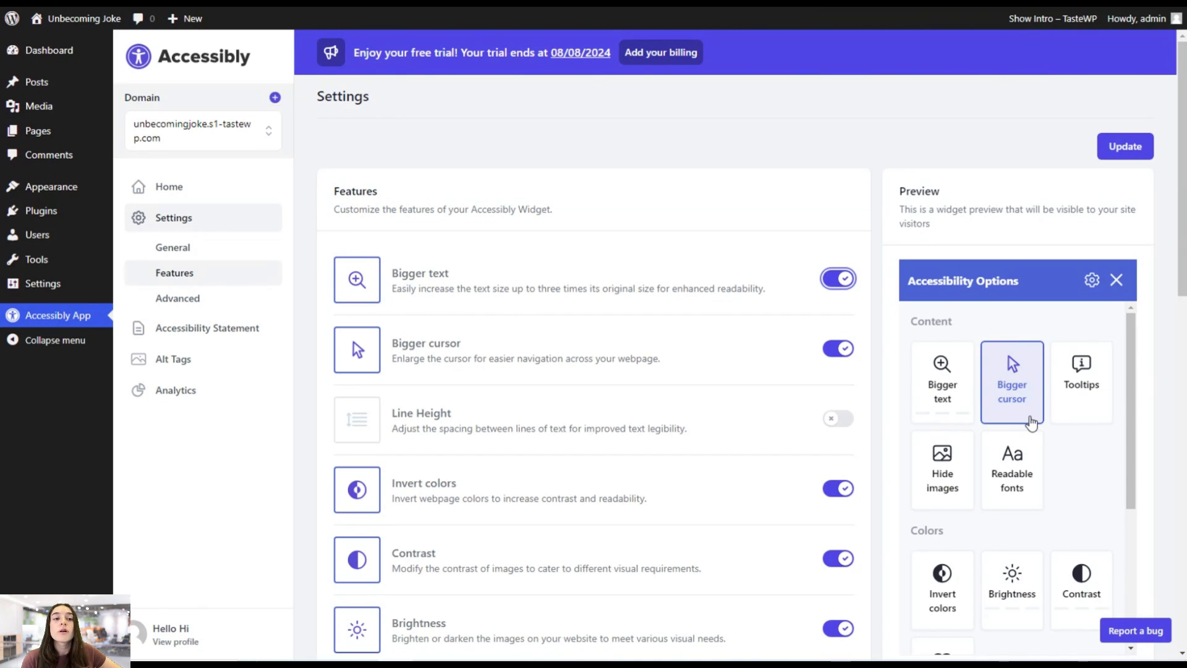
- Examine the list of widget features, their descriptions and which ones are enabled
scroll(837, 402, down, 1)
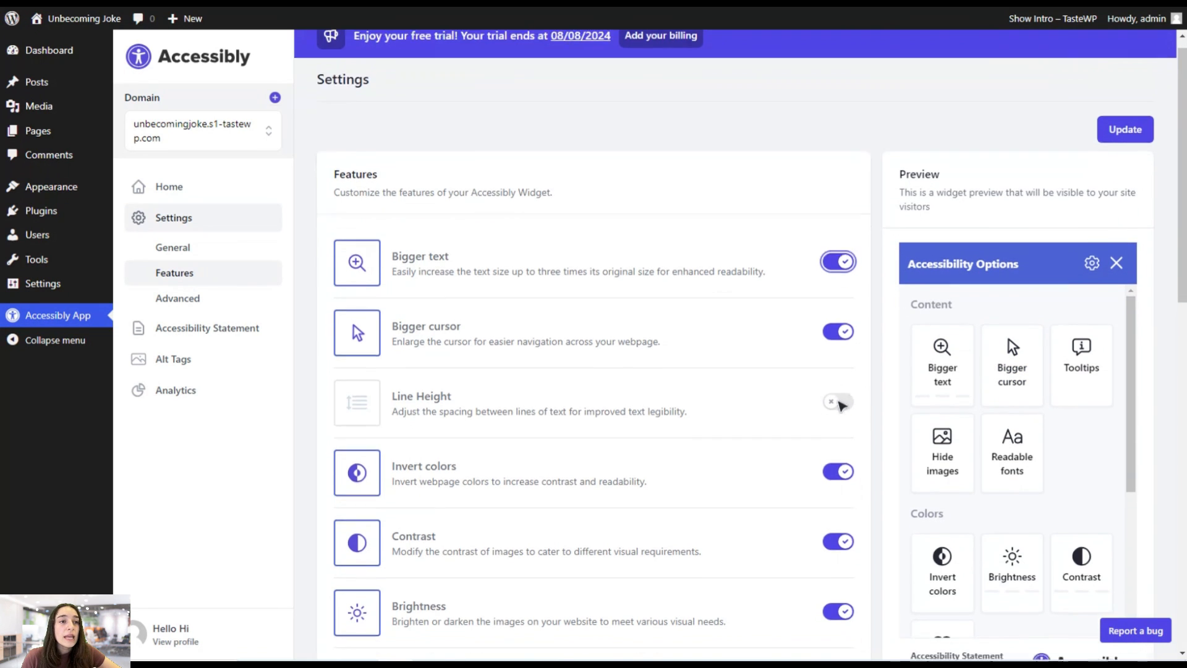
scroll(819, 415, down, 7)
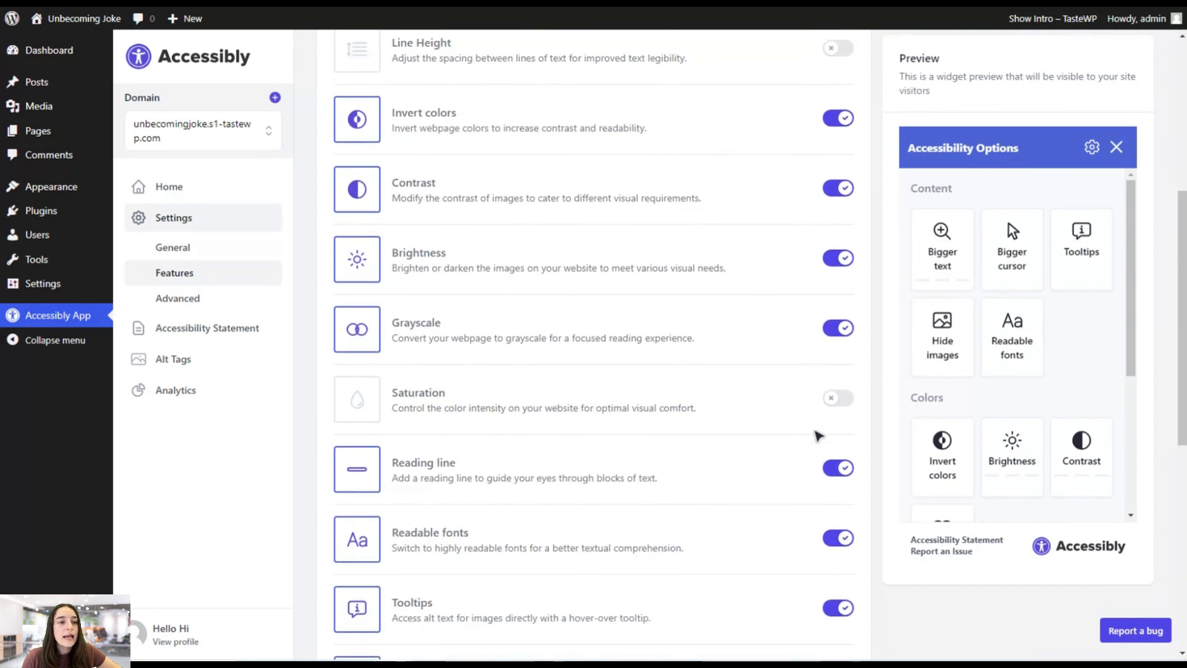
scroll(822, 430, down, 4)
scroll(821, 424, up, 8)
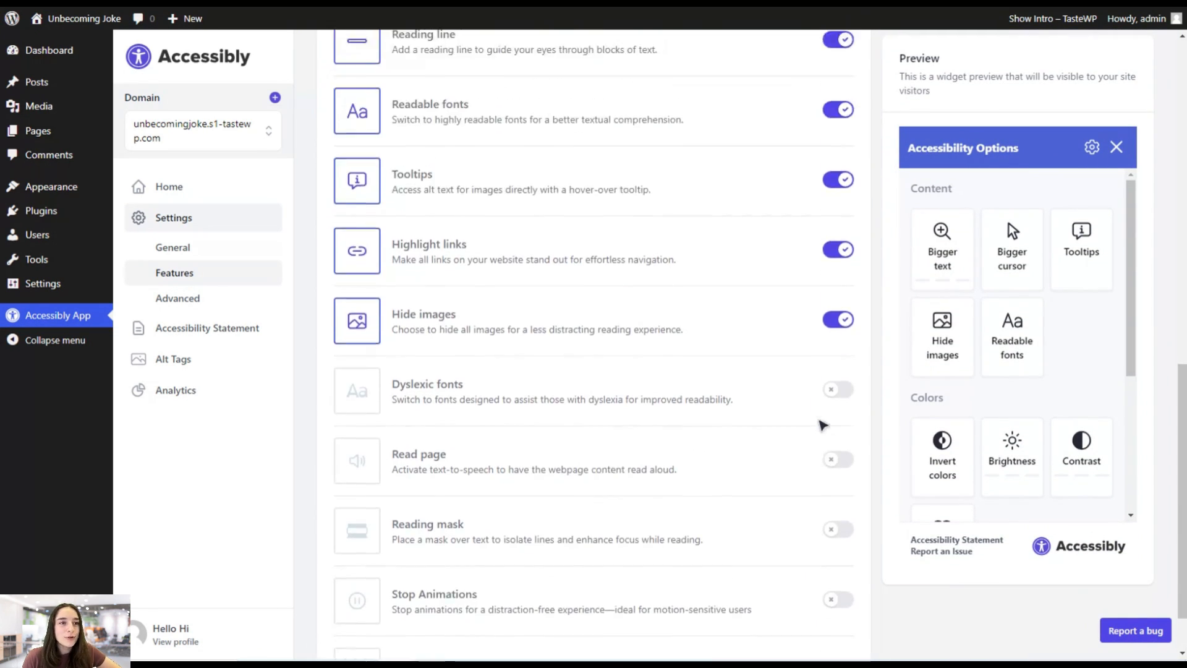
scroll(822, 426, up, 3)
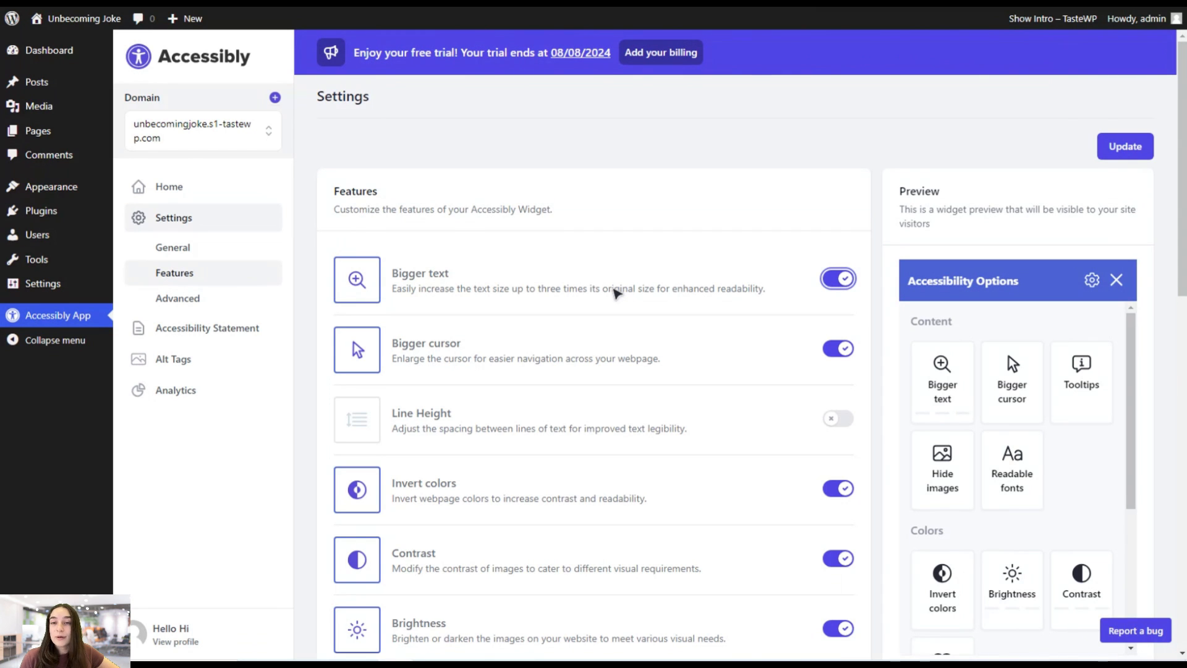
scroll(541, 350, down, 1)
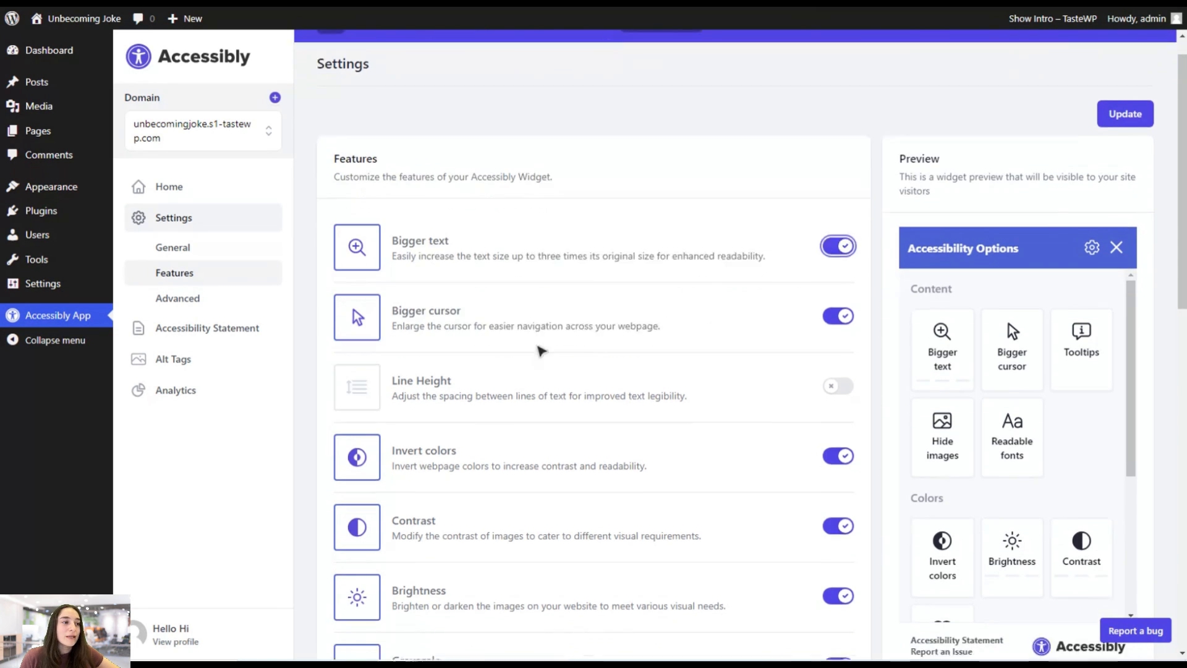
scroll(541, 350, down, 1)
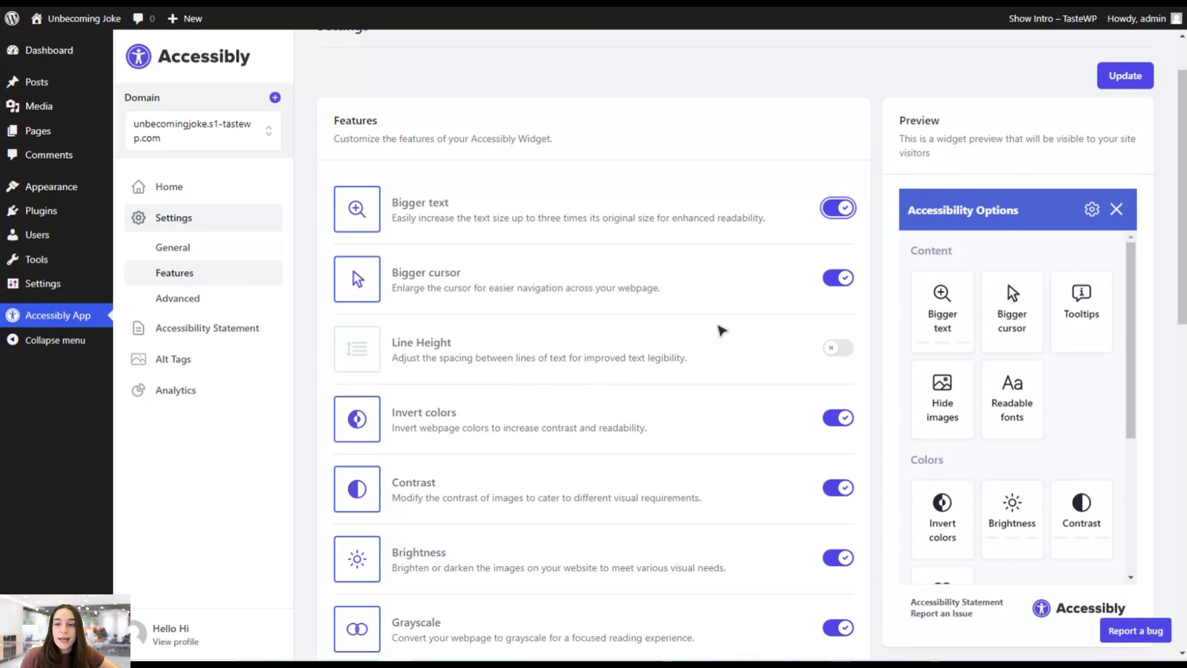
scroll(829, 298, down, 2)
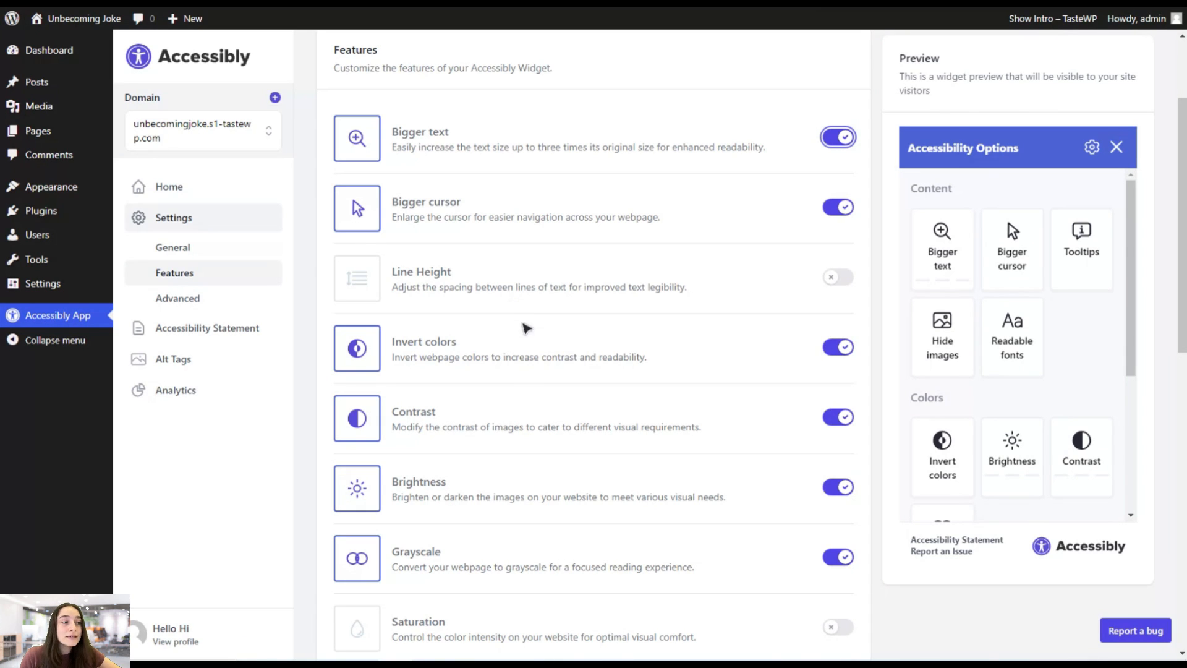
scroll(470, 316, down, 1)
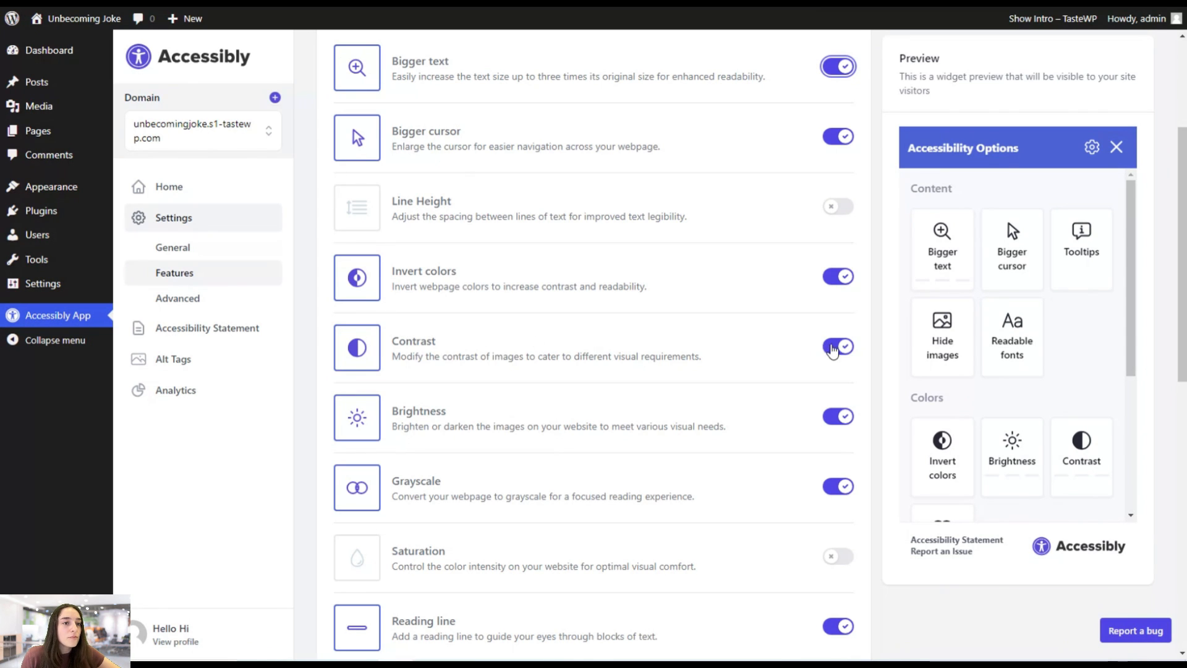
scroll(659, 342, down, 1)
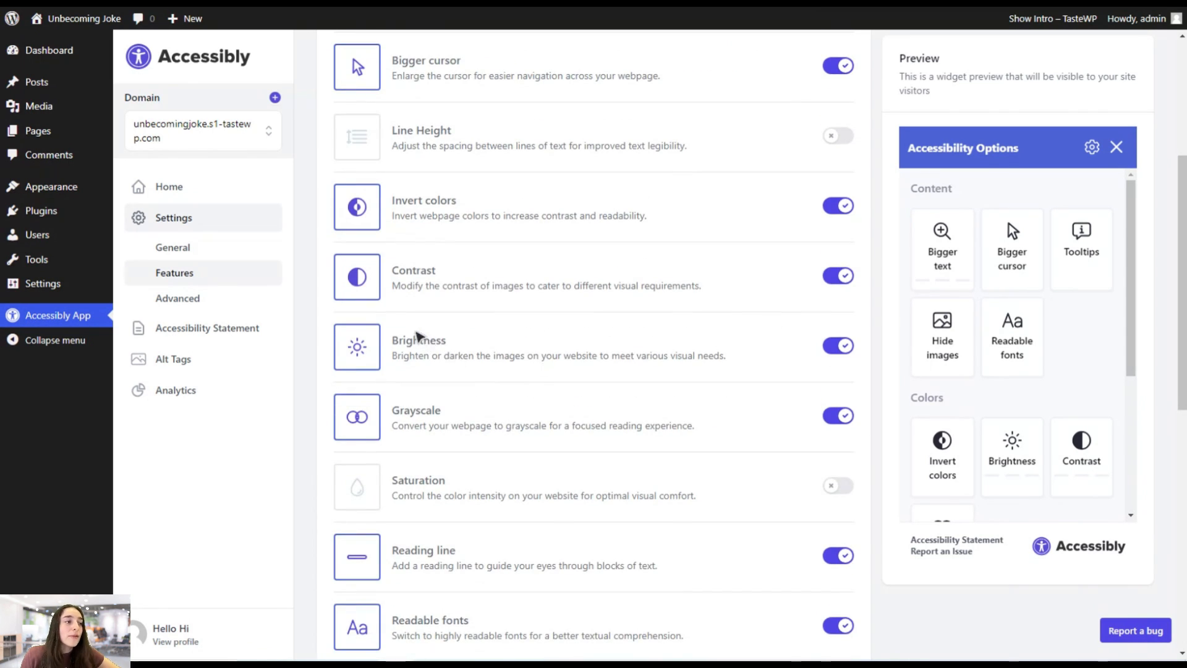
scroll(435, 365, down, 1)
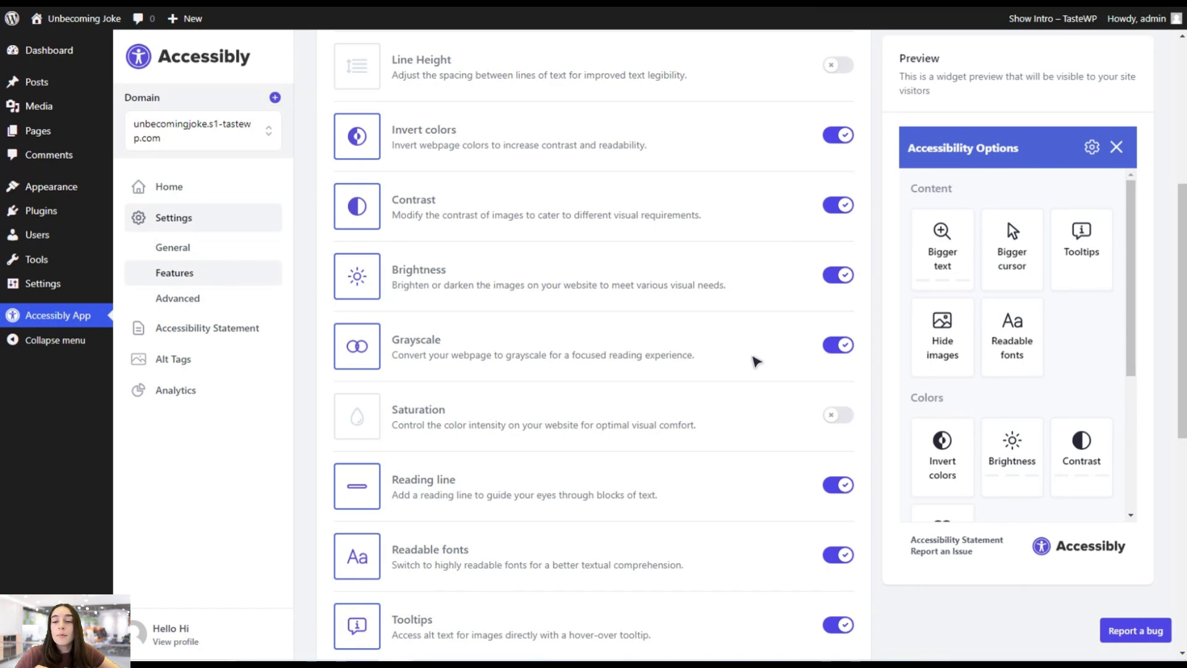
scroll(742, 362, down, 1)
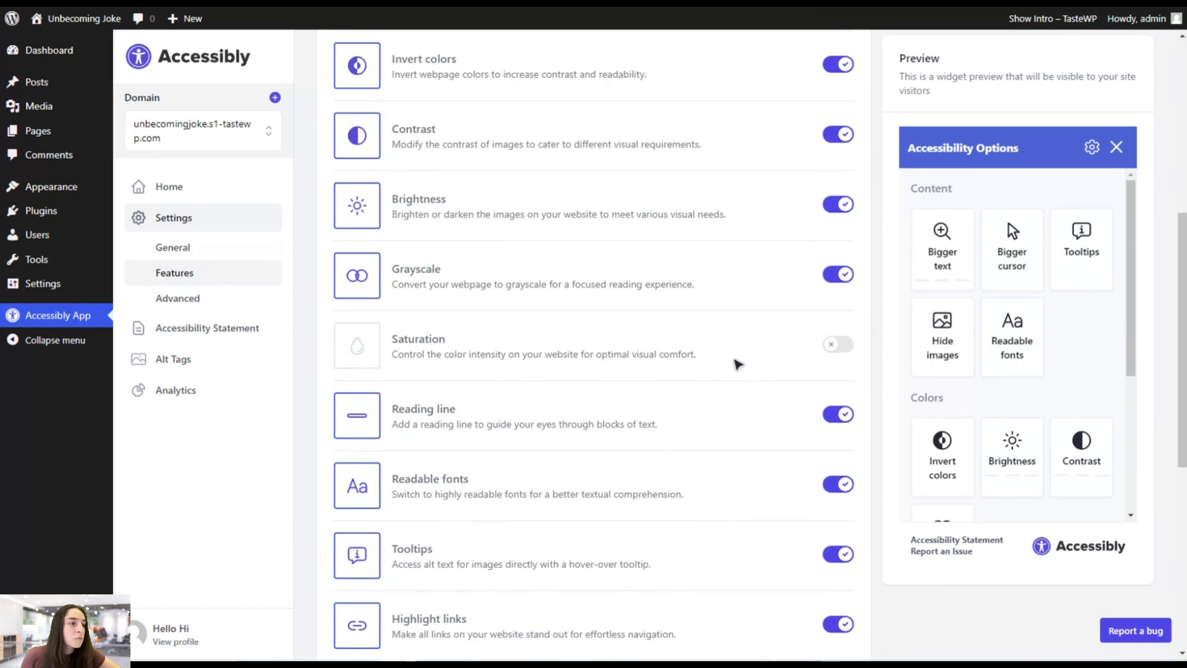
- Enable the Saturation feature for the accessibility widget
scroll(715, 379, down, 1)
click(834, 279)
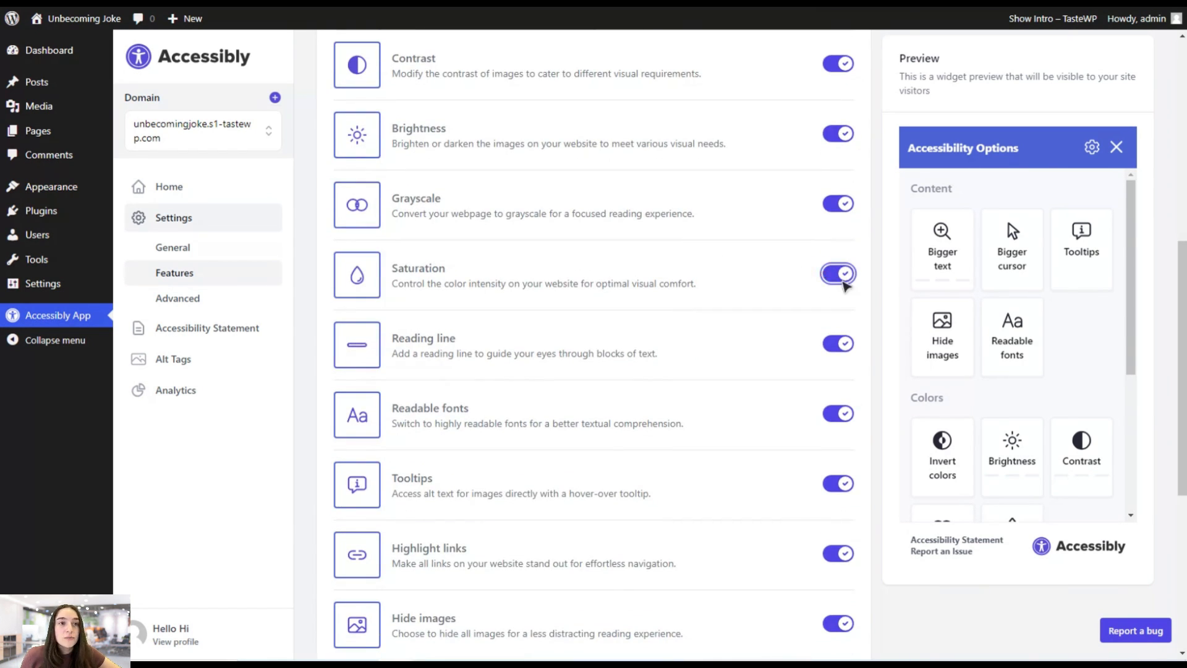
scroll(536, 369, down, 1)
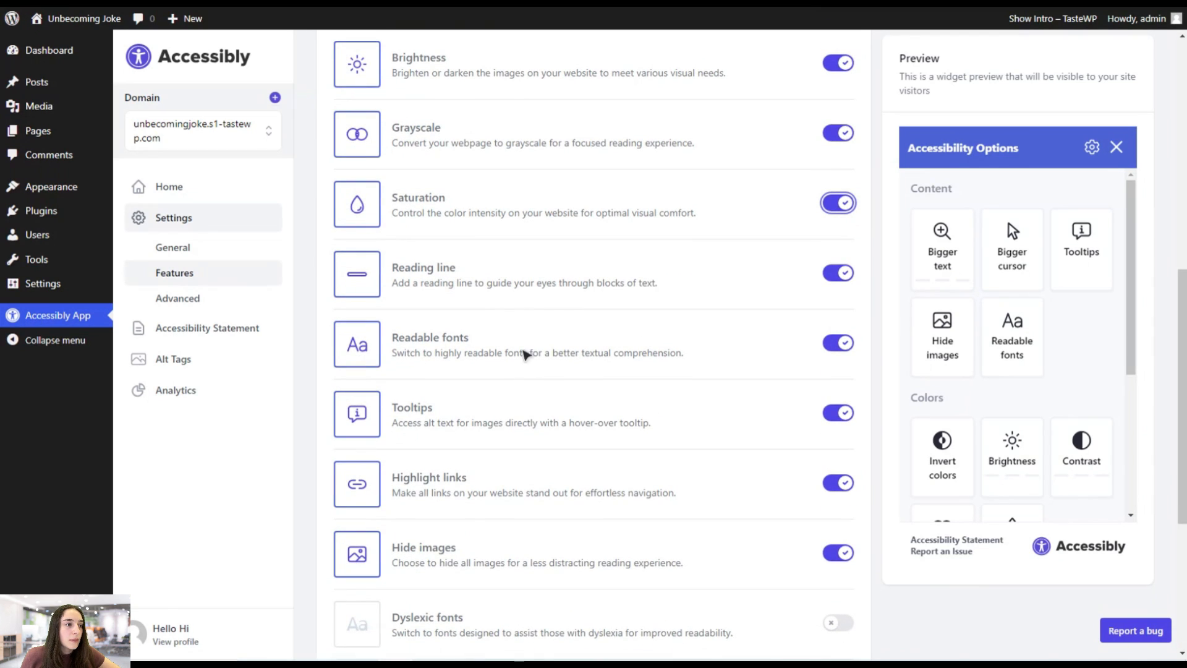
- Check the remaining widget features and the preview, and save the updated feature settings
scroll(445, 358, down, 1)
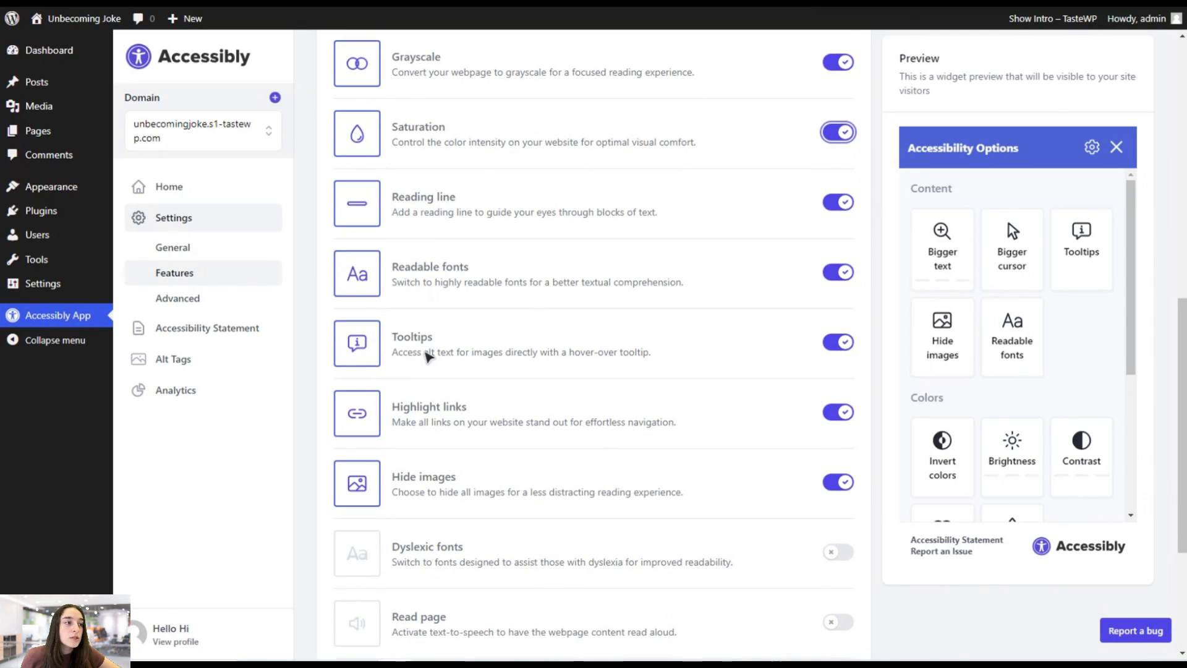
scroll(587, 374, down, 1)
scroll(715, 412, down, 1)
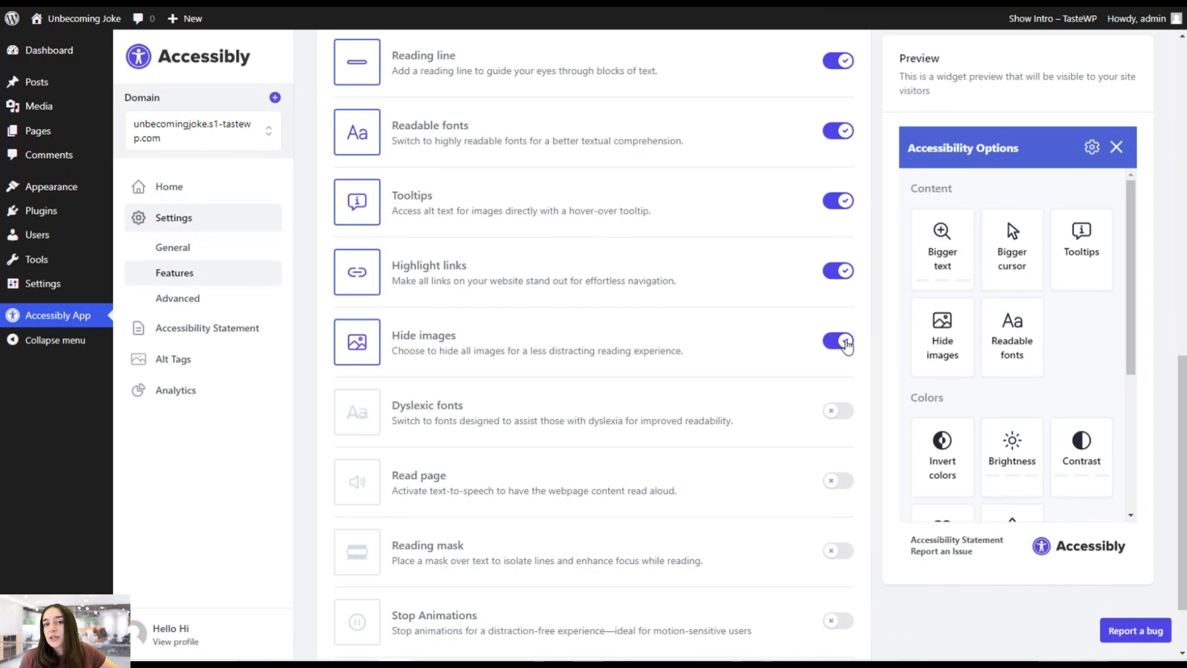
scroll(720, 370, down, 2)
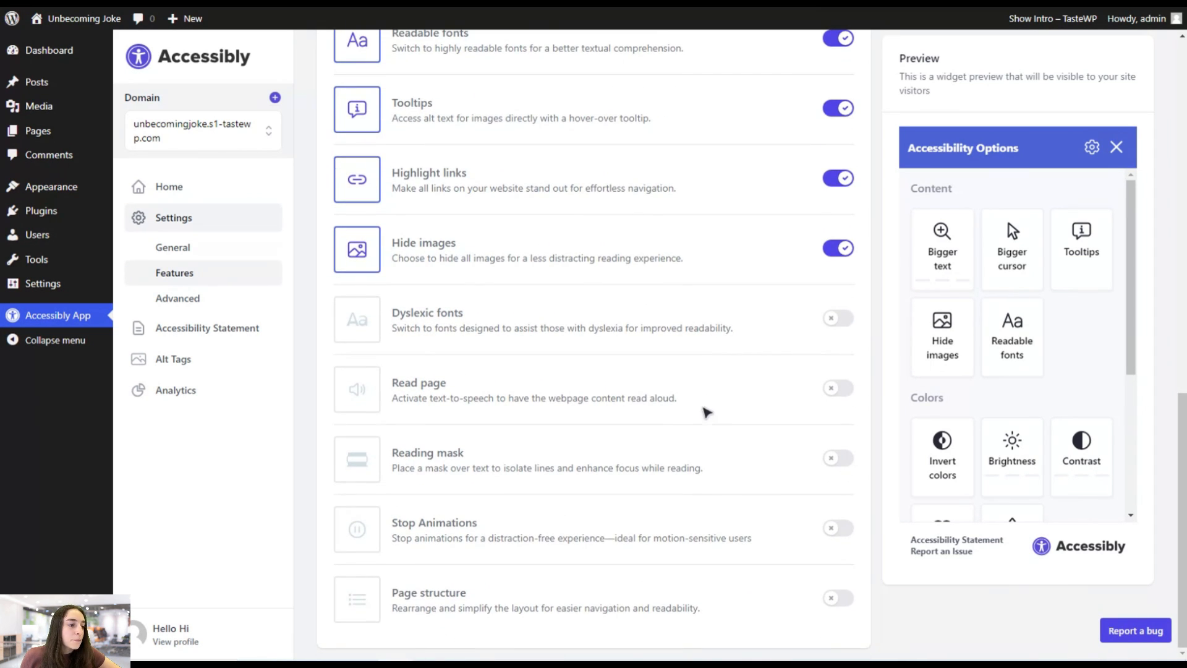
scroll(705, 408, up, 10)
scroll(1088, 454, down, 8)
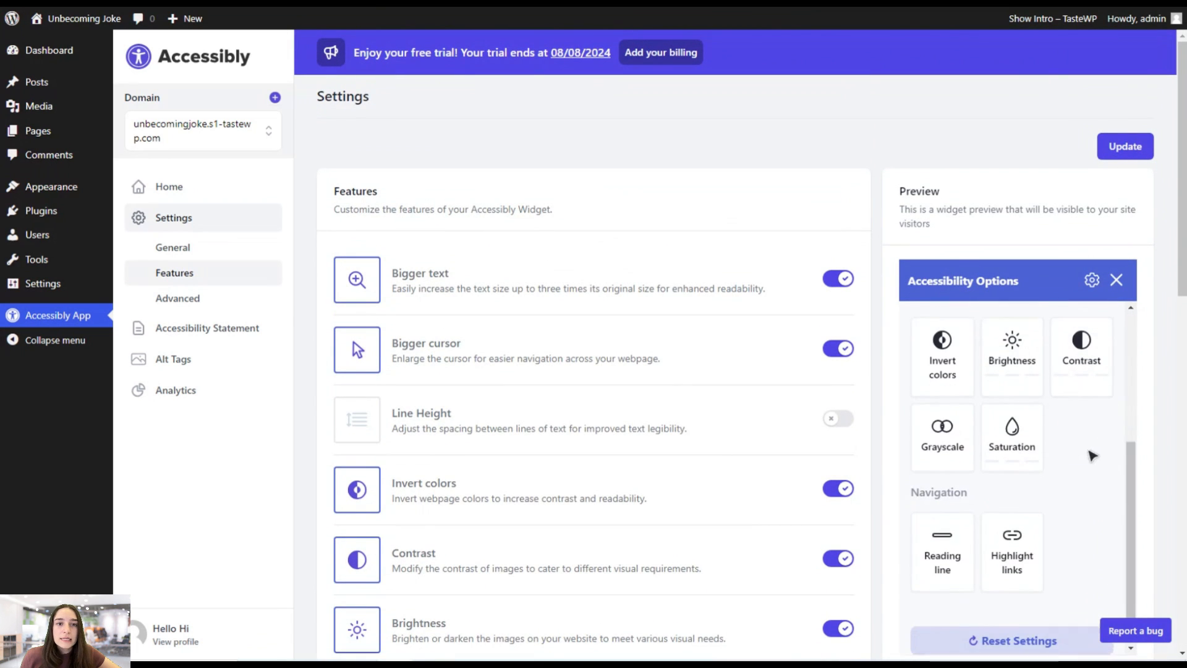
scroll(1038, 423, up, 5)
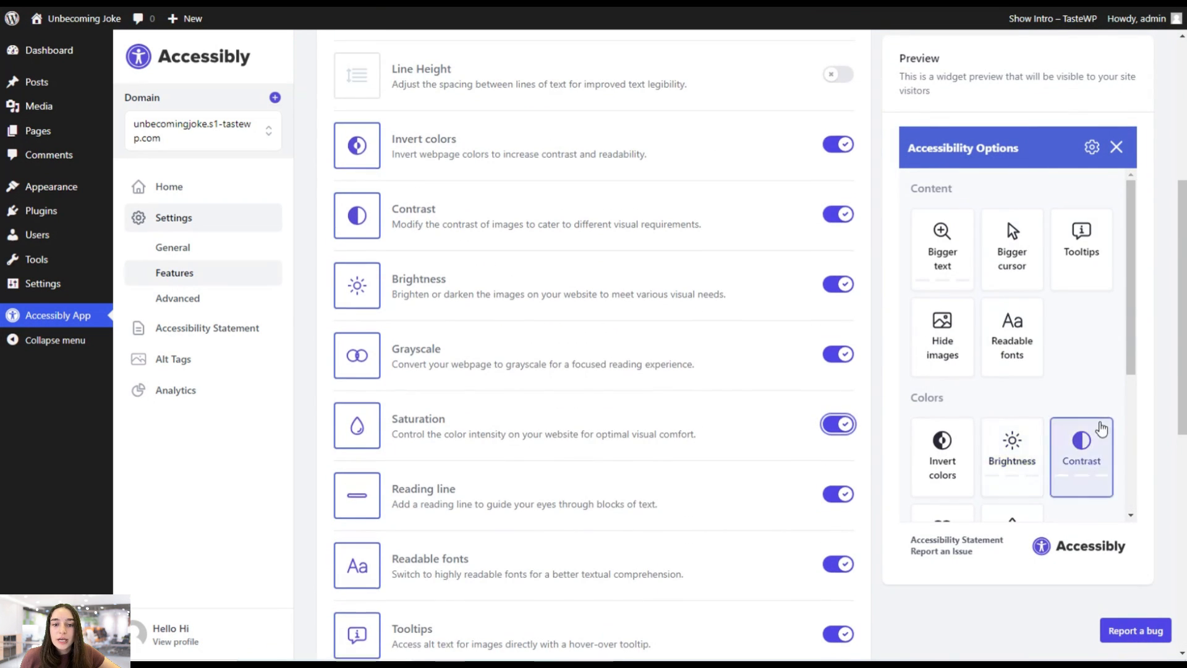
click(1130, 77)
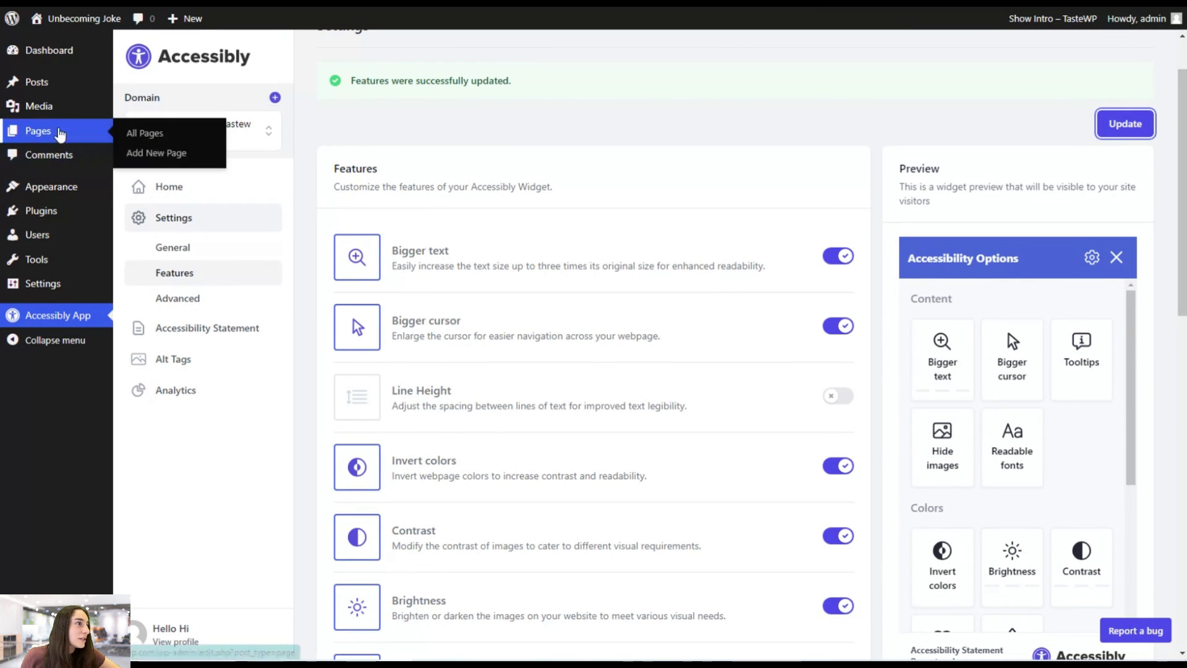
- Open the live Unbecoming Joke site in a new browser tab and switch to it
mouse_move(83, 22)
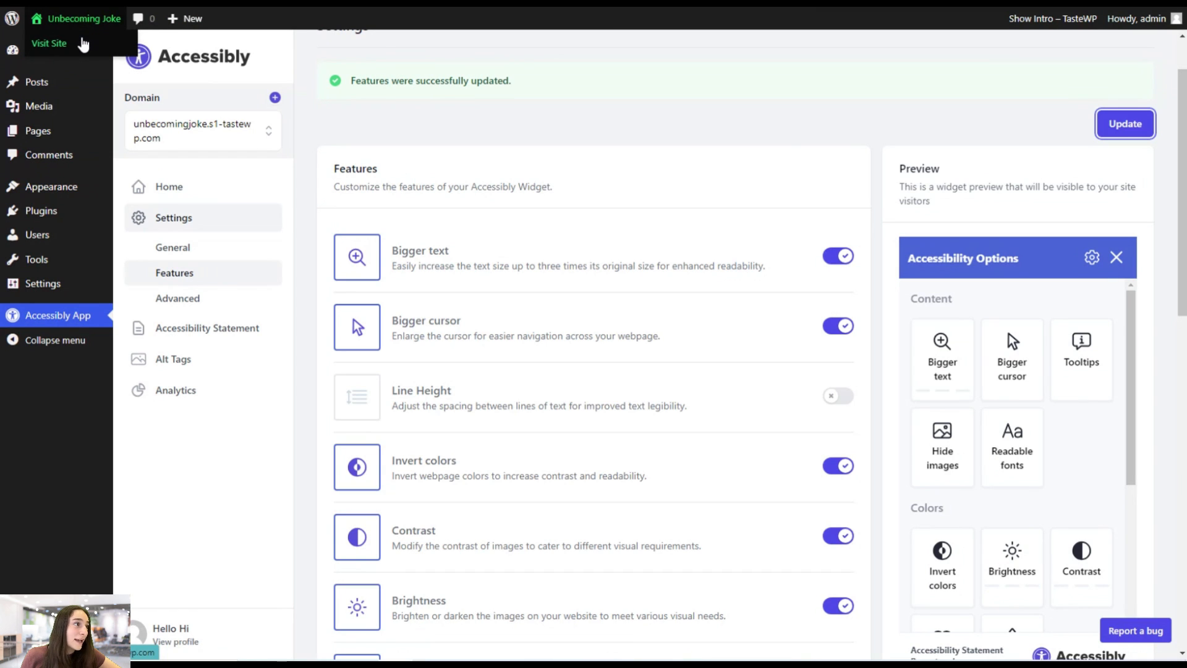
right_click(82, 42)
click(99, 54)
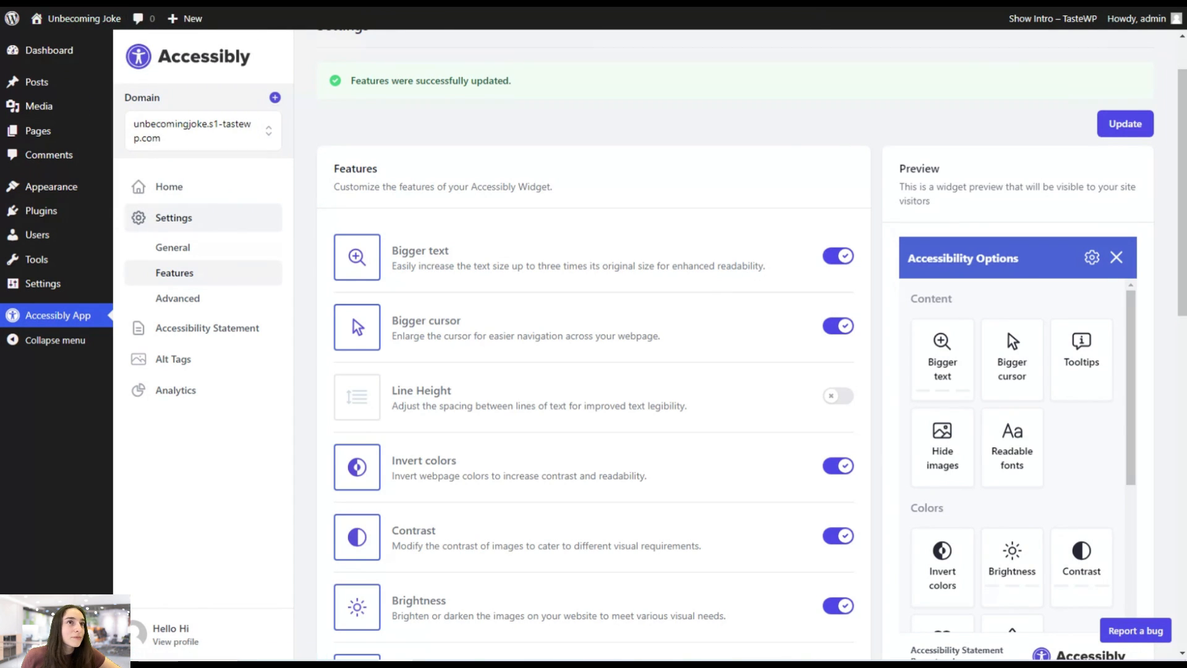
key(ctrl+Tab)
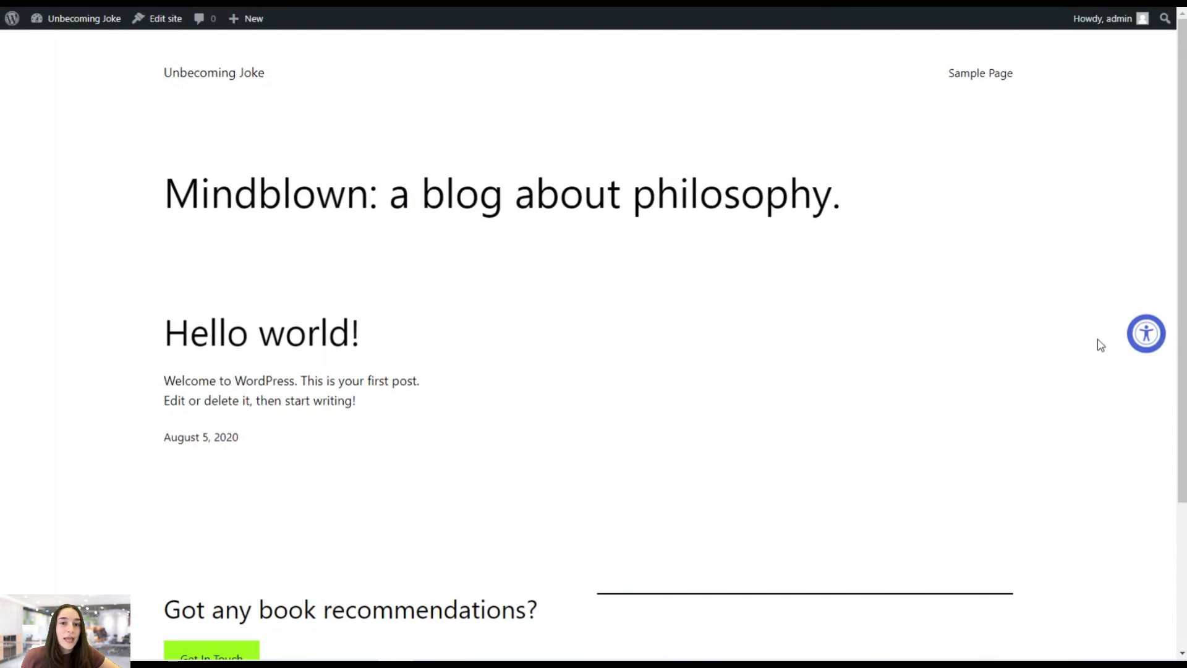
- Open the accessibility widget on the live site and raise Bigger Text to its third level
click(1156, 328)
click(926, 140)
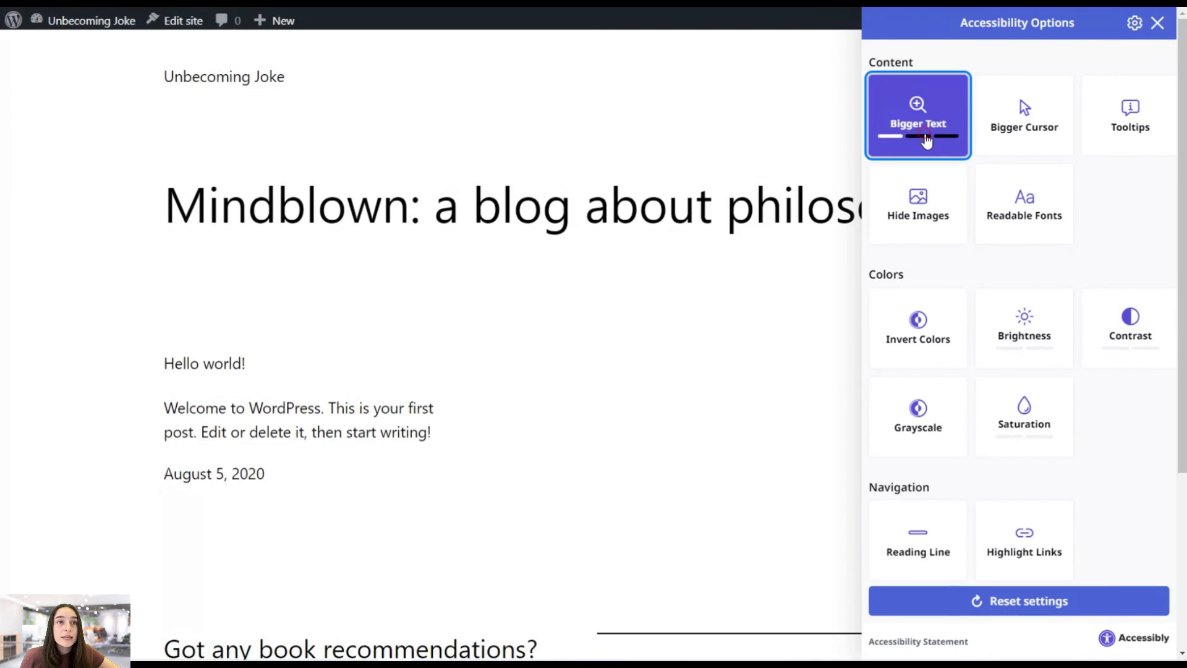
click(926, 140)
click(925, 139)
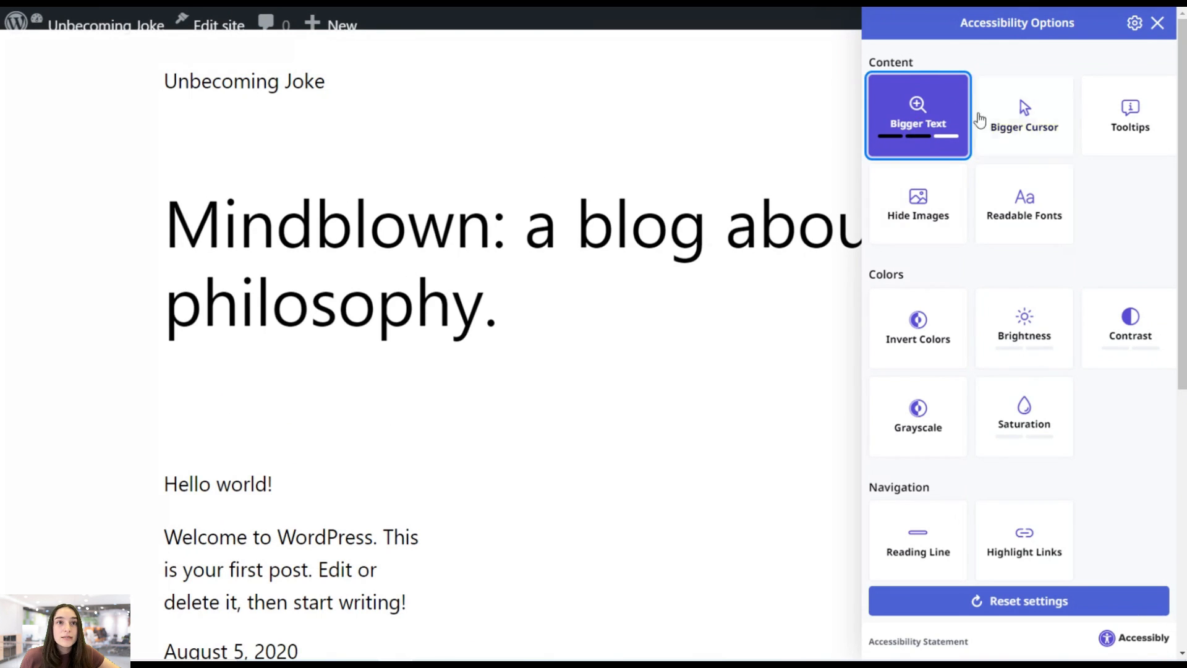
- Try Bigger Cursor in the widget, switch it back off, and turn on Tooltips
click(981, 120)
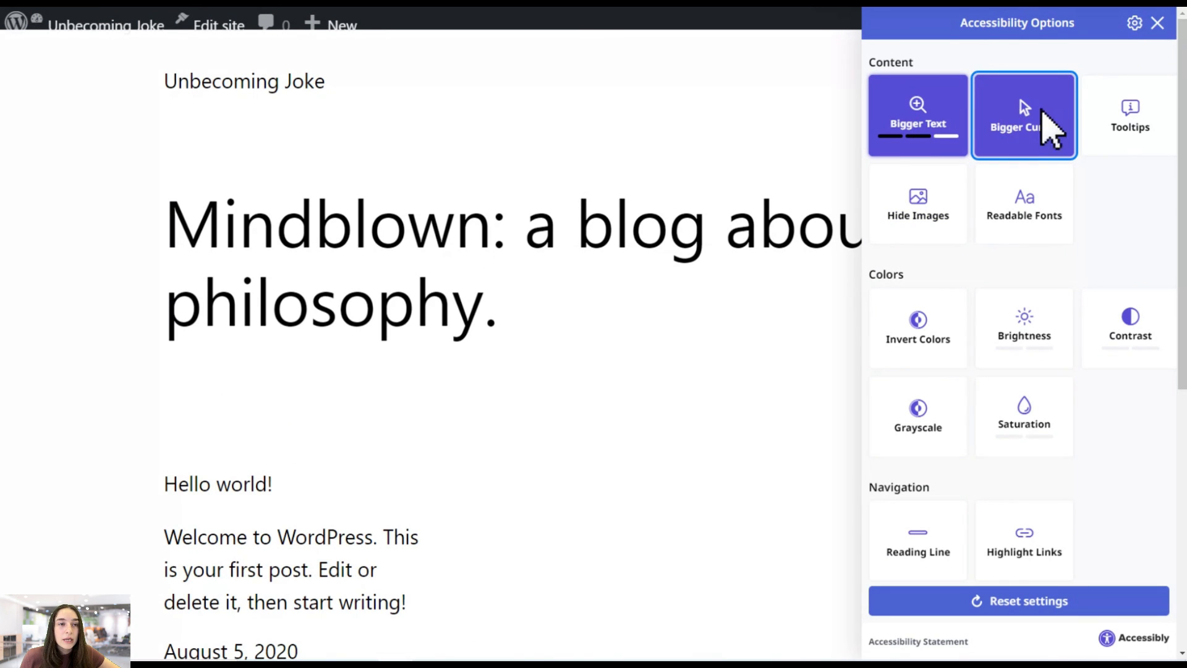
click(1026, 102)
click(1145, 108)
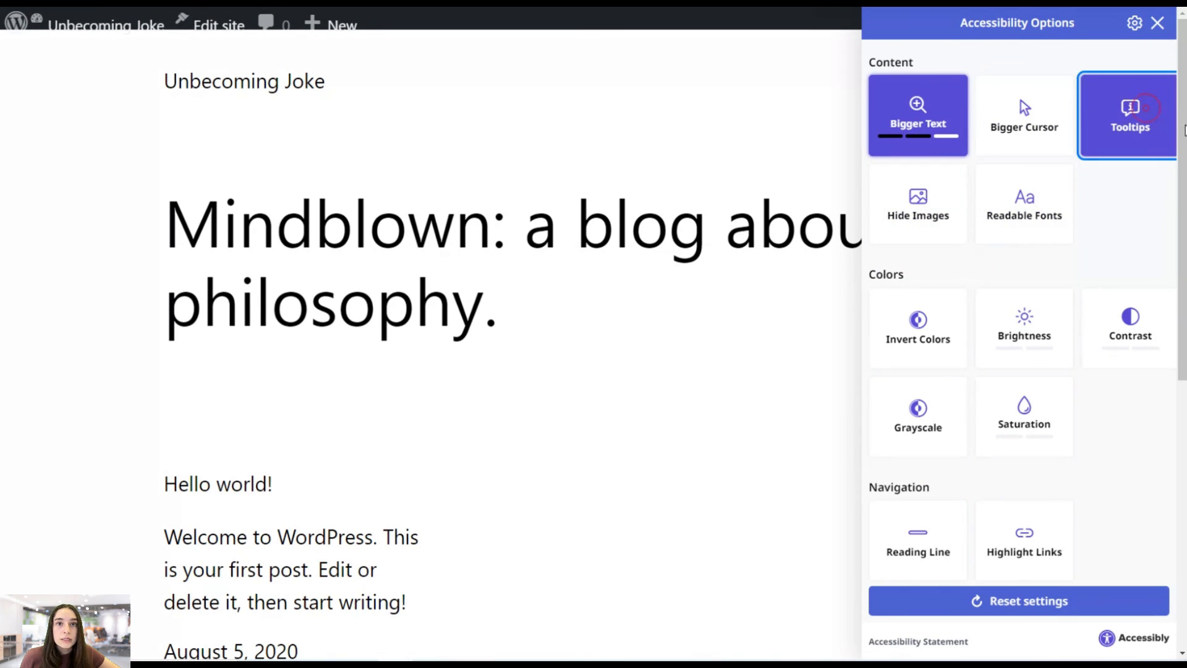
- Turn on Hide Images, check the page content, and turn the option off again
click(926, 231)
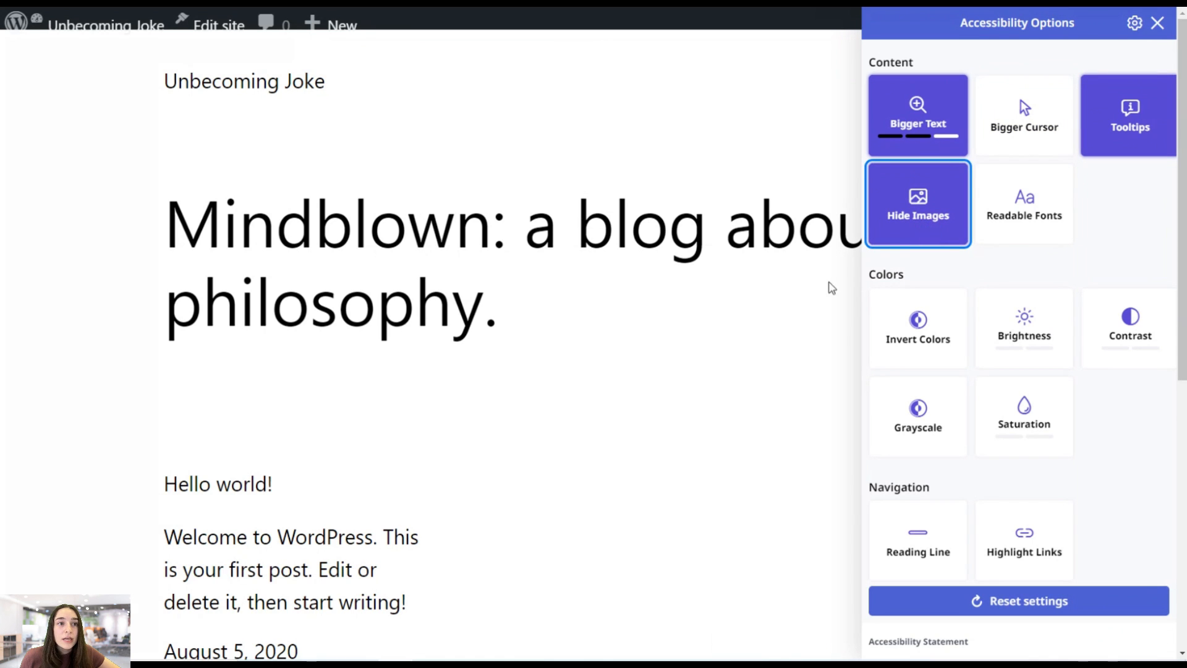
scroll(278, 463, down, 8)
scroll(297, 464, up, 6)
click(883, 199)
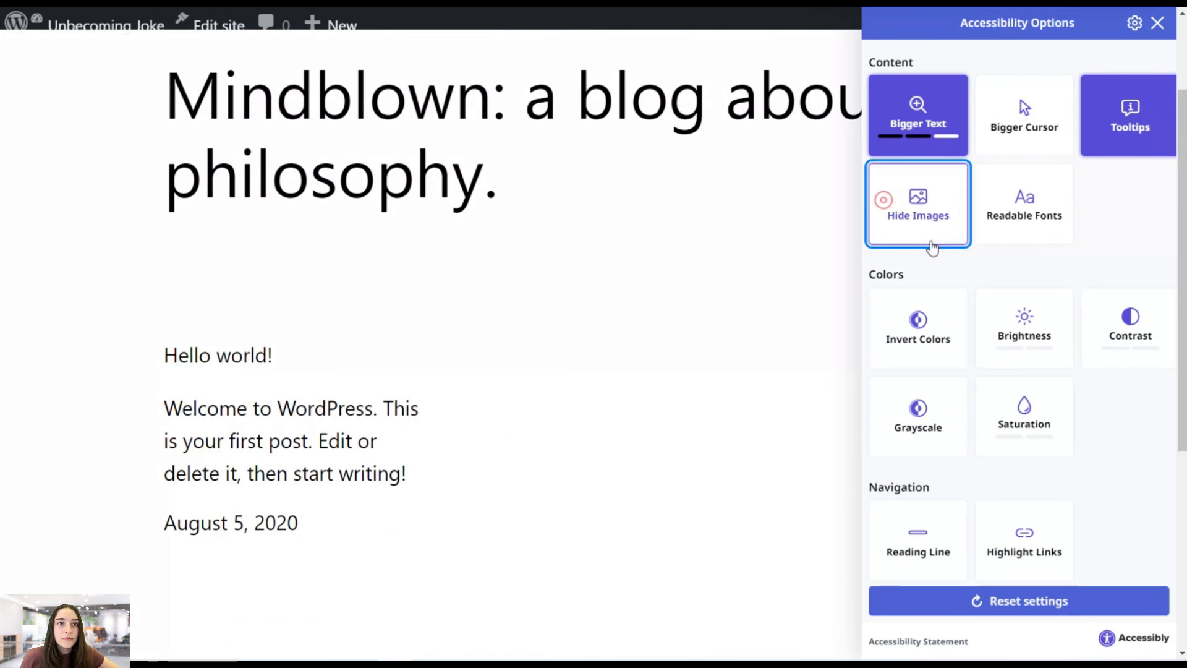
- Turn on the Brightness and Contrast adjustments in the widget and check their effect on the page
click(1025, 334)
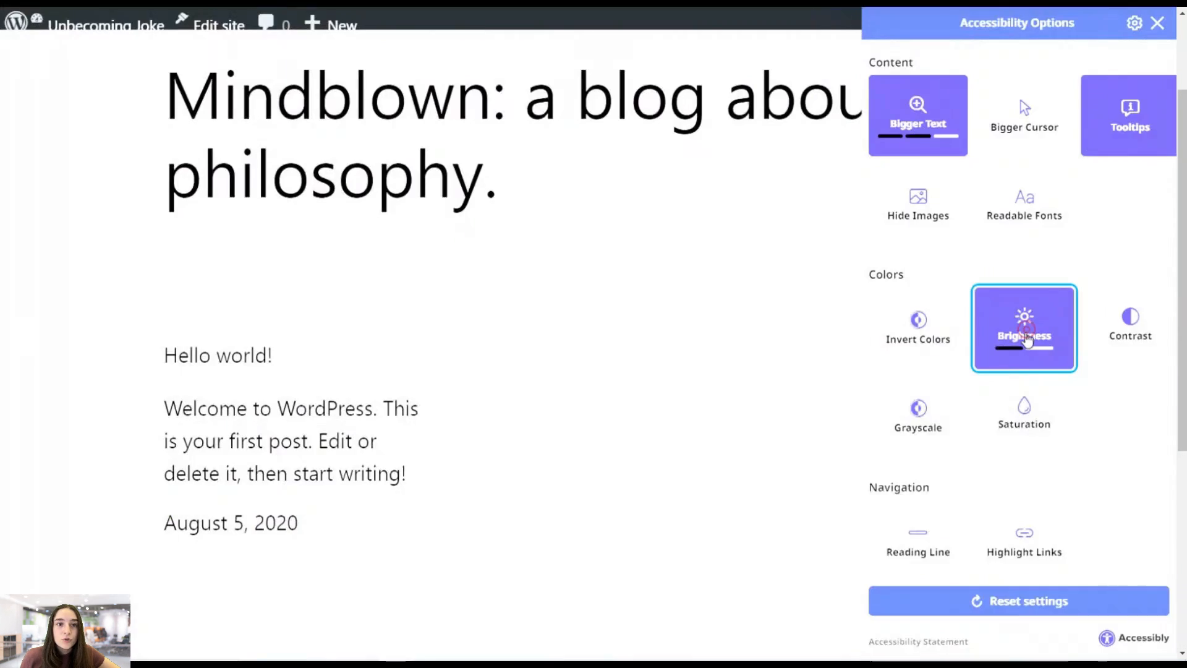
click(1104, 325)
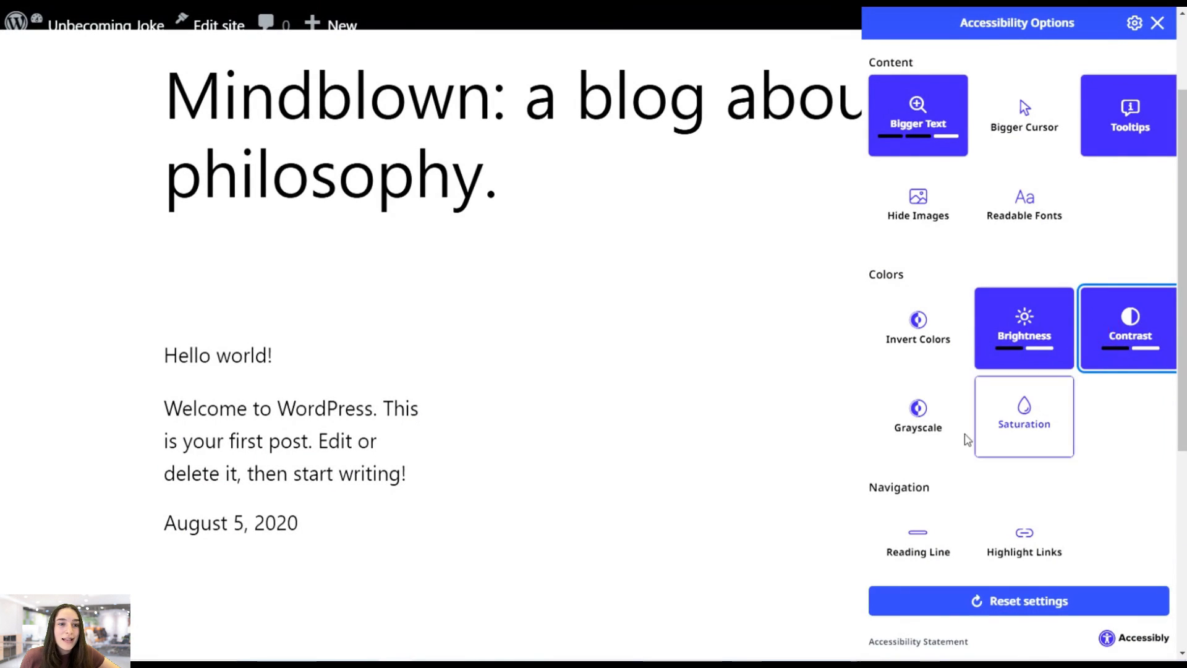
scroll(970, 429, down, 3)
scroll(974, 420, up, 4)
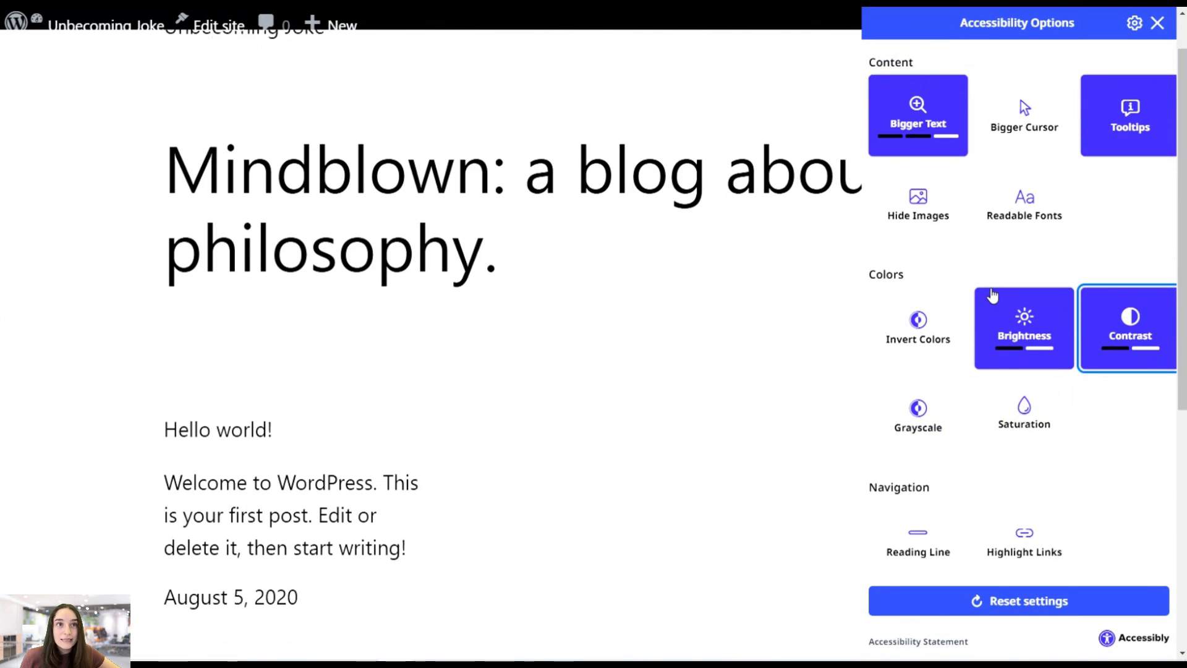
- Turn off Bigger Text, Brightness and Contrast in the accessibility widget
click(938, 115)
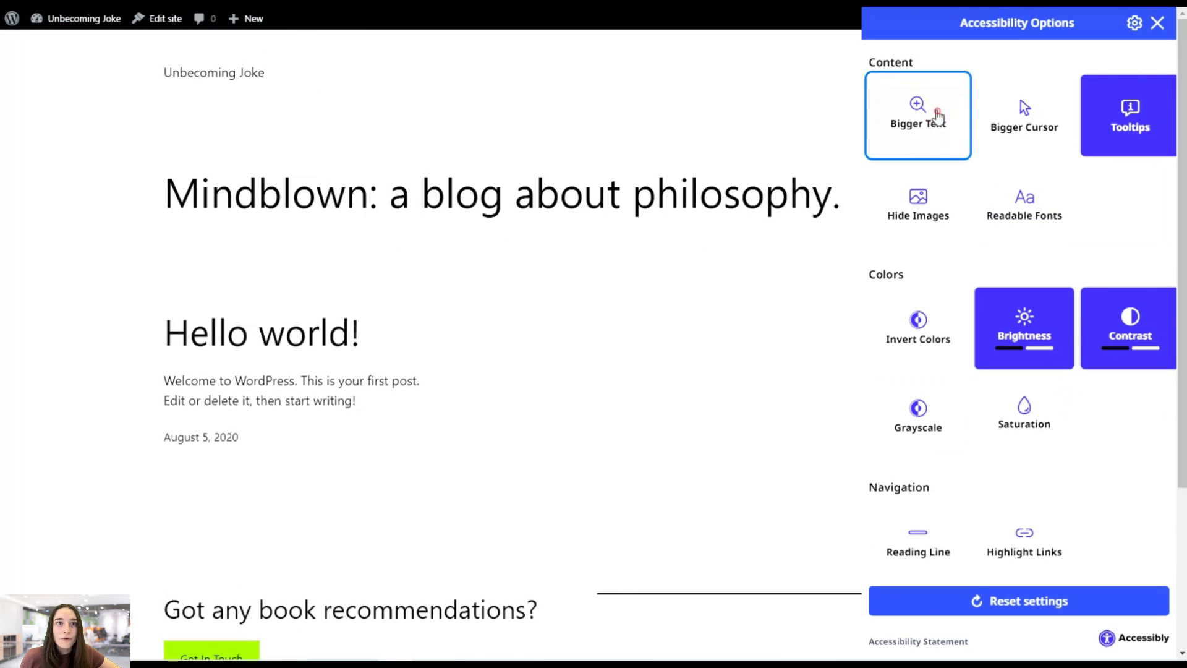
click(1029, 344)
click(1116, 345)
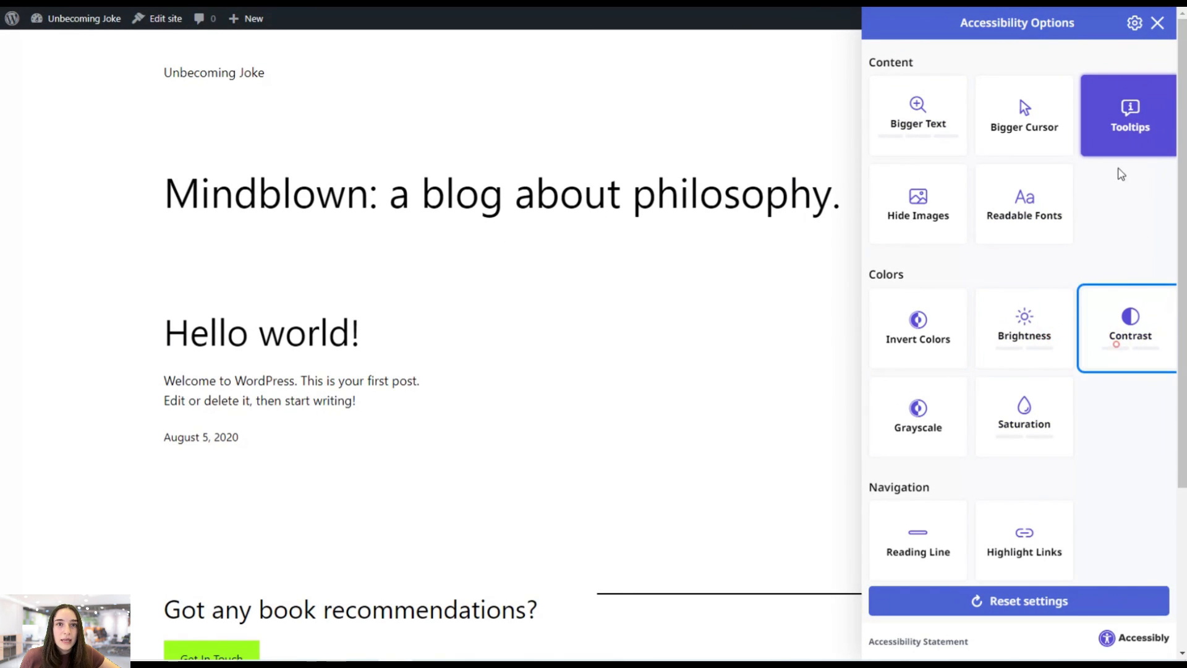
- Set Bigger Text to its second level, reset all widget settings, and look over the page
click(946, 139)
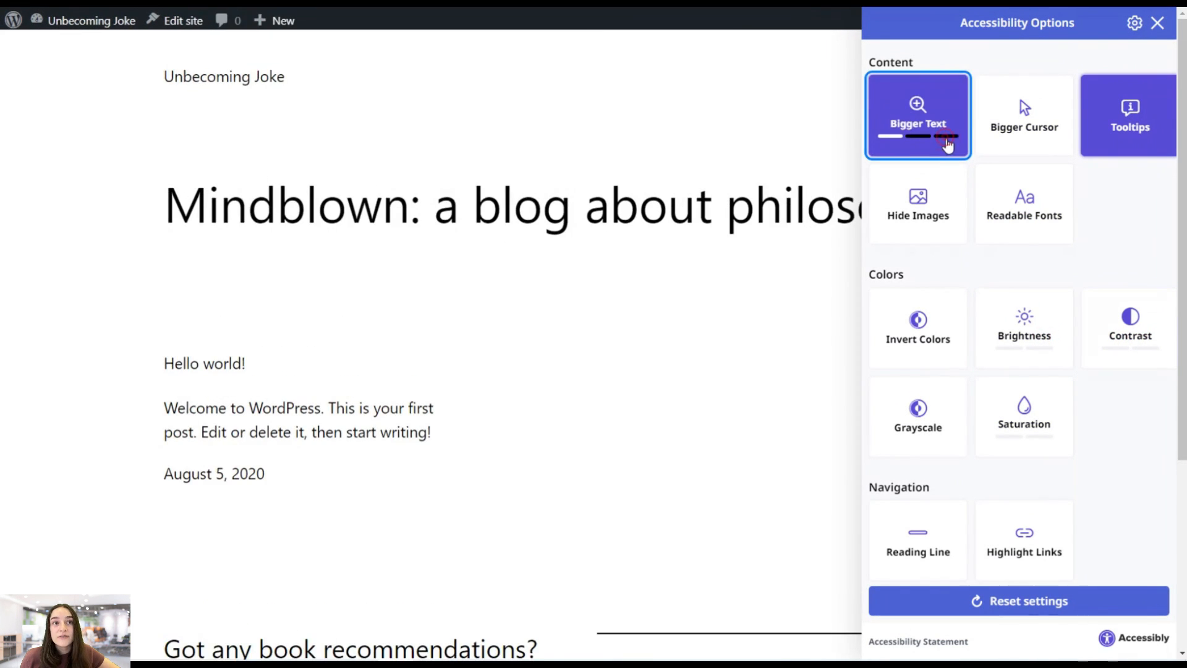
click(947, 140)
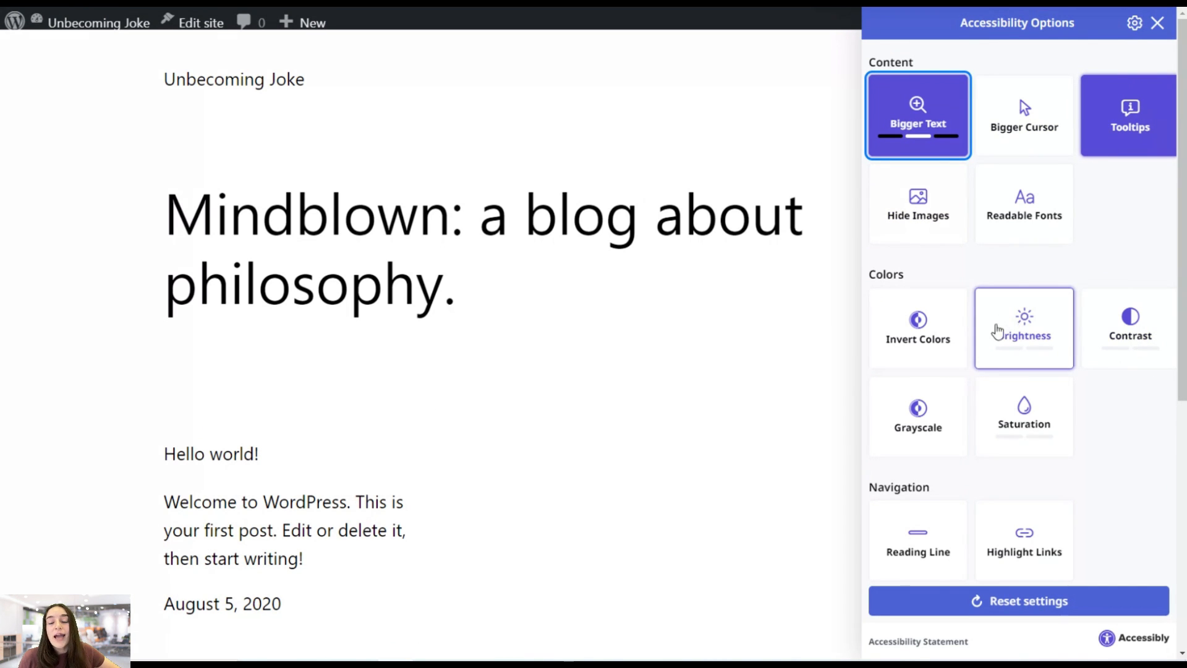
scroll(989, 463, down, 1)
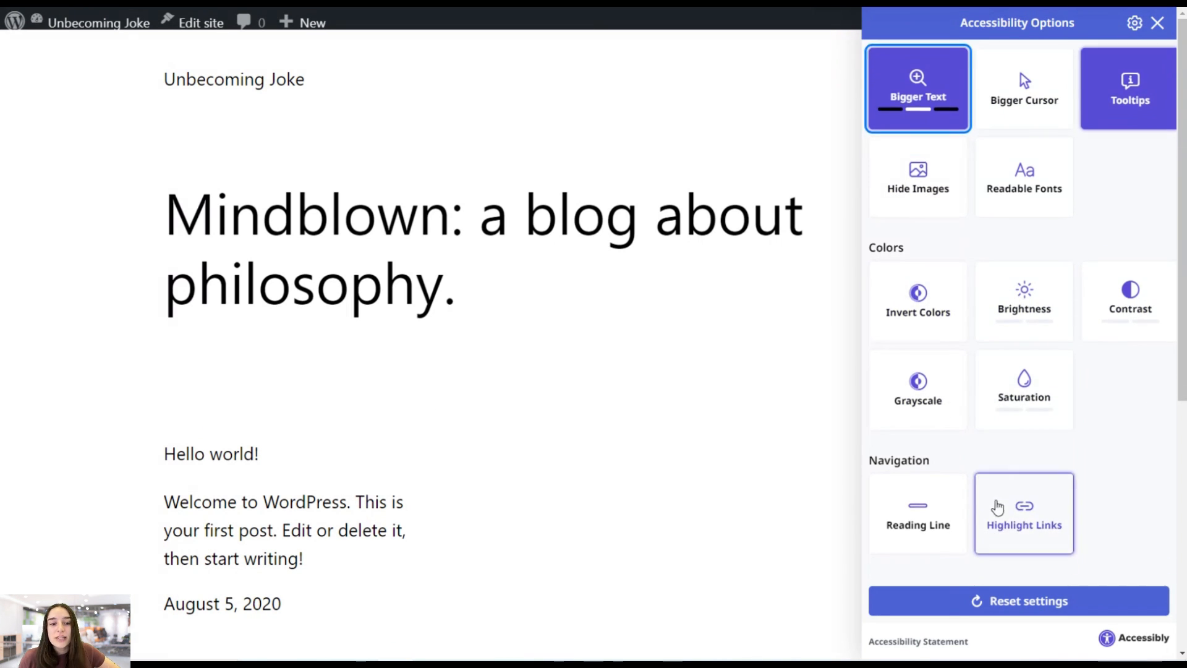
click(1009, 592)
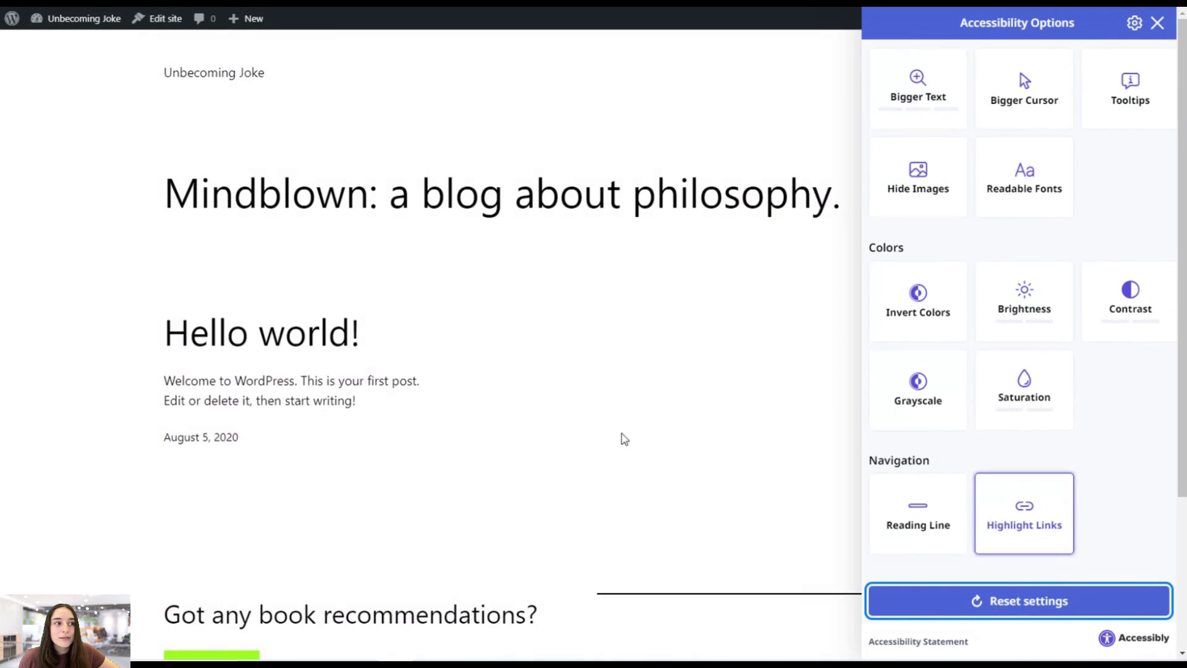
scroll(720, 394, down, 3)
scroll(463, 294, up, 3)
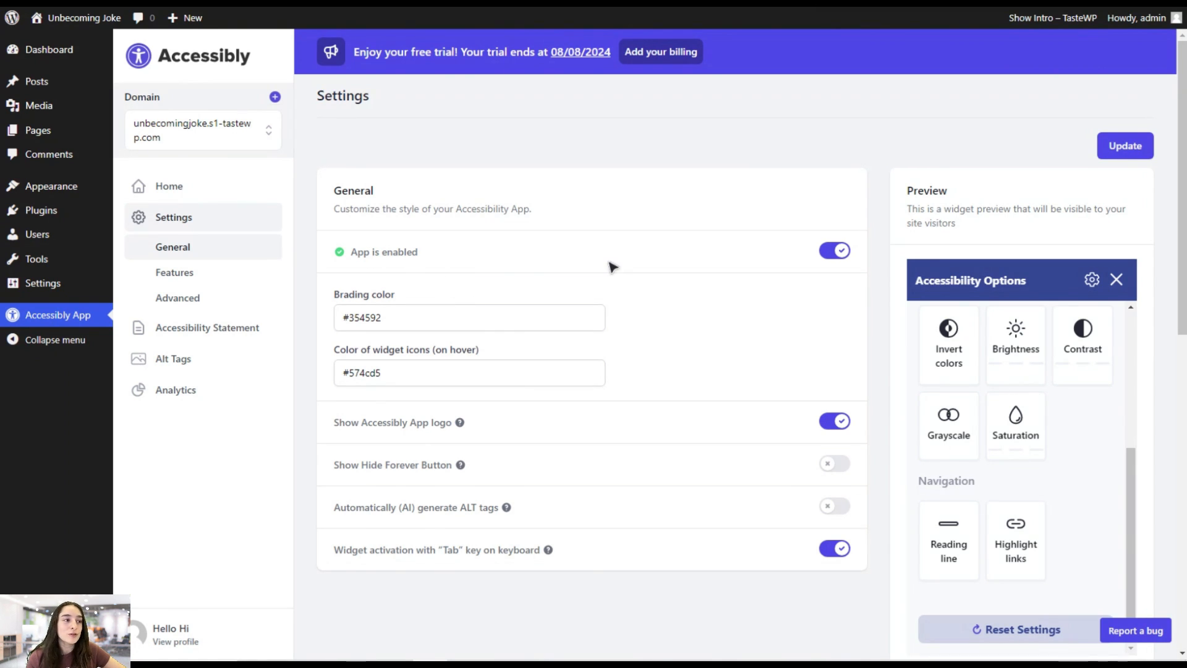
- View the branding color picker without changing it, and set the hover color of the widget icons to #4A41B0
click(509, 323)
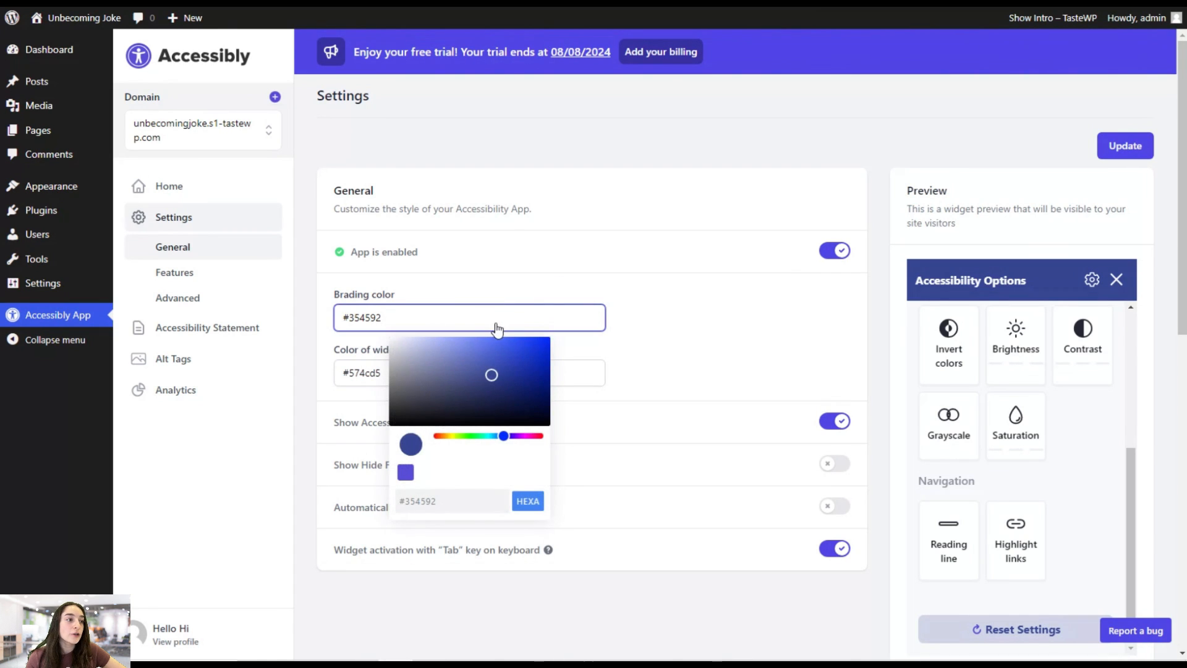
click(473, 297)
click(431, 371)
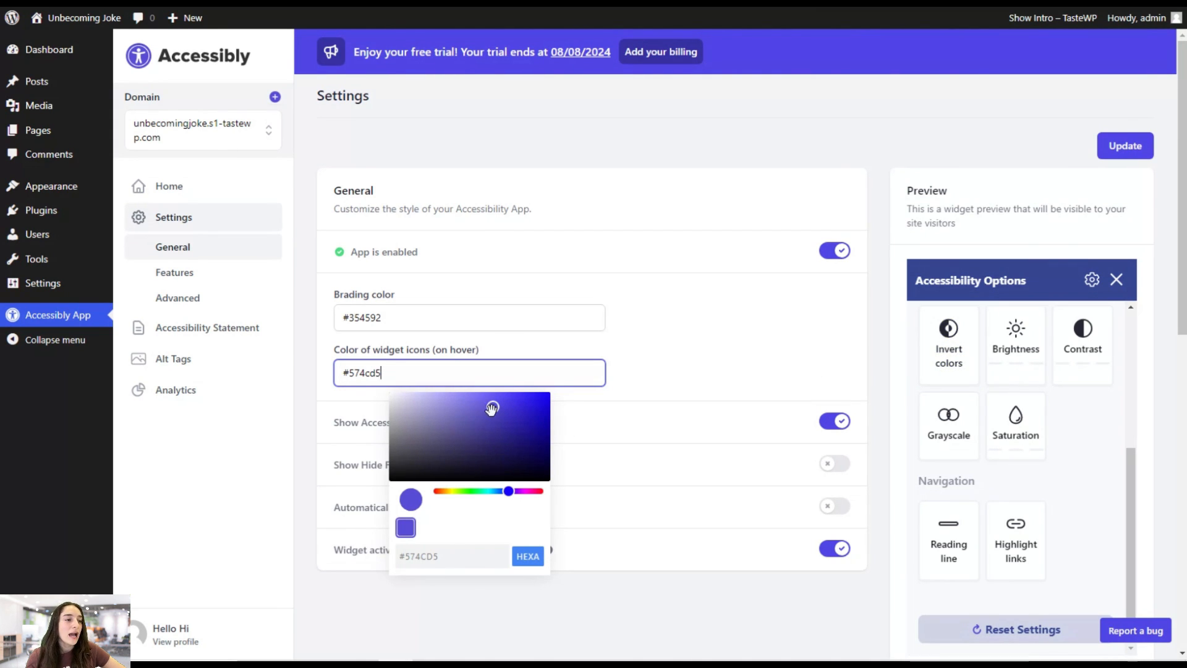
mouse_move(491, 407)
mouse_down()
mouse_move(482, 424)
mouse_move(493, 416)
mouse_up()
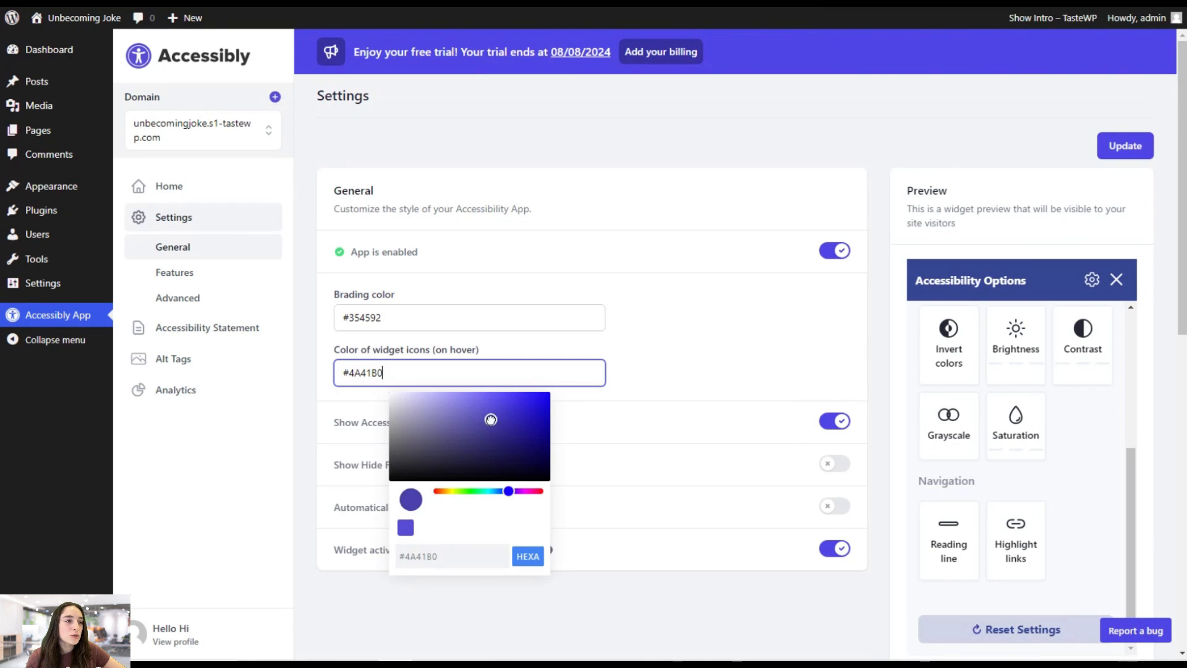
click(518, 350)
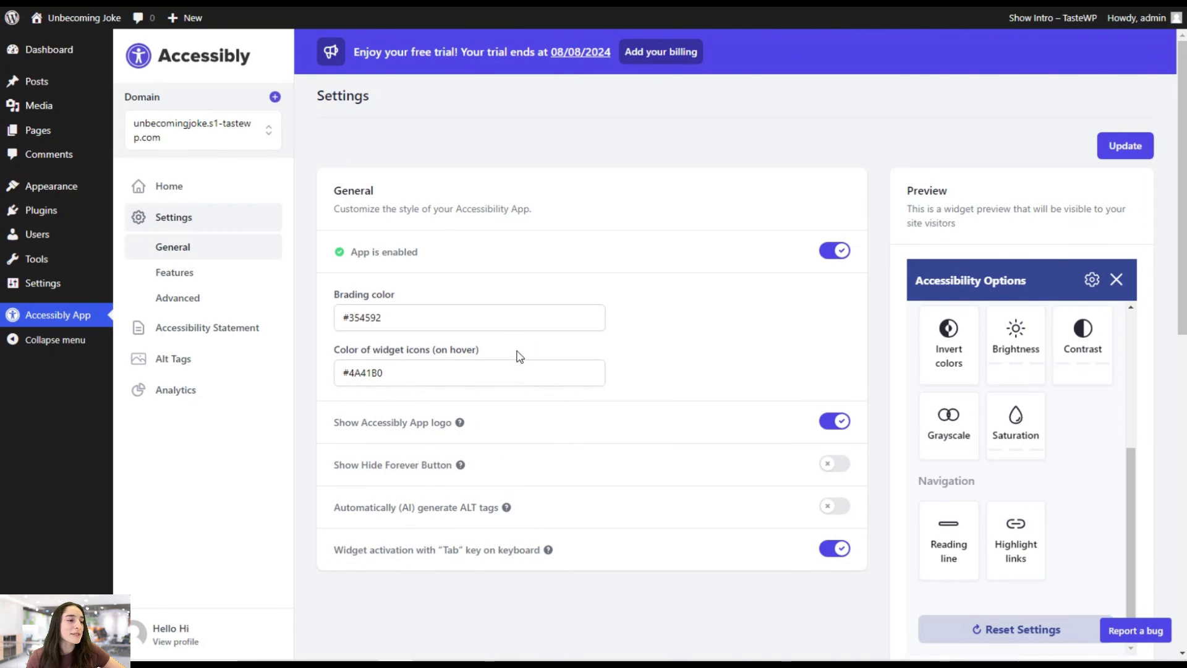
- Enable automatic AI generation of ALT tags in the general settings and save the changes
scroll(503, 402, down, 1)
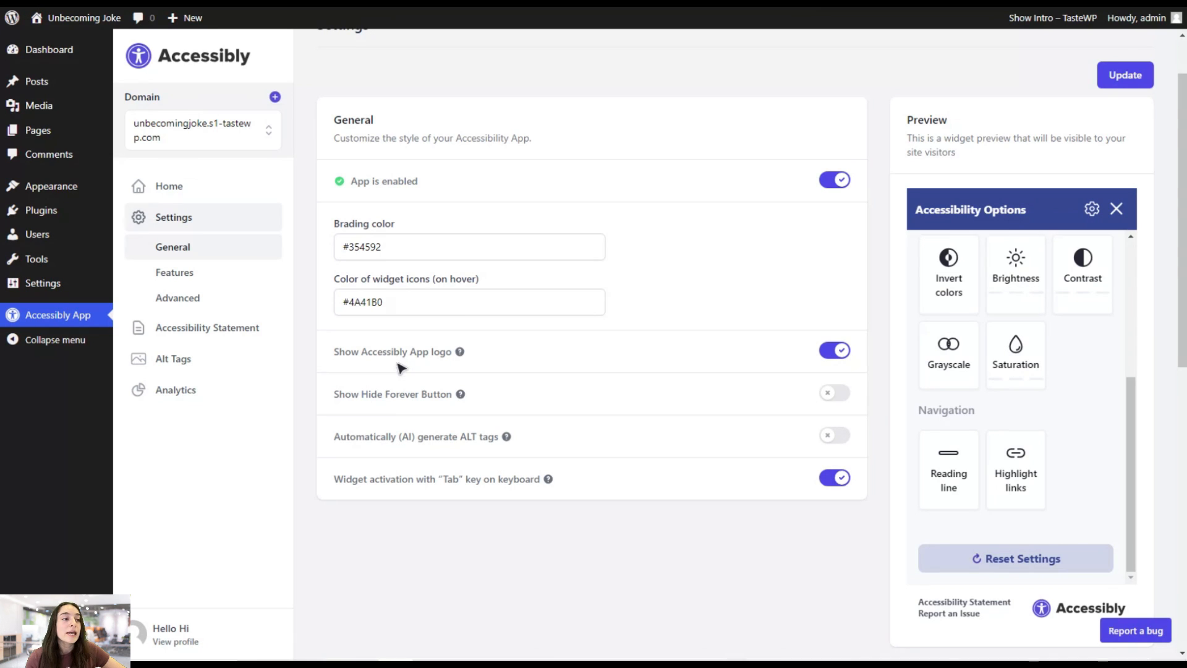
scroll(432, 415, down, 1)
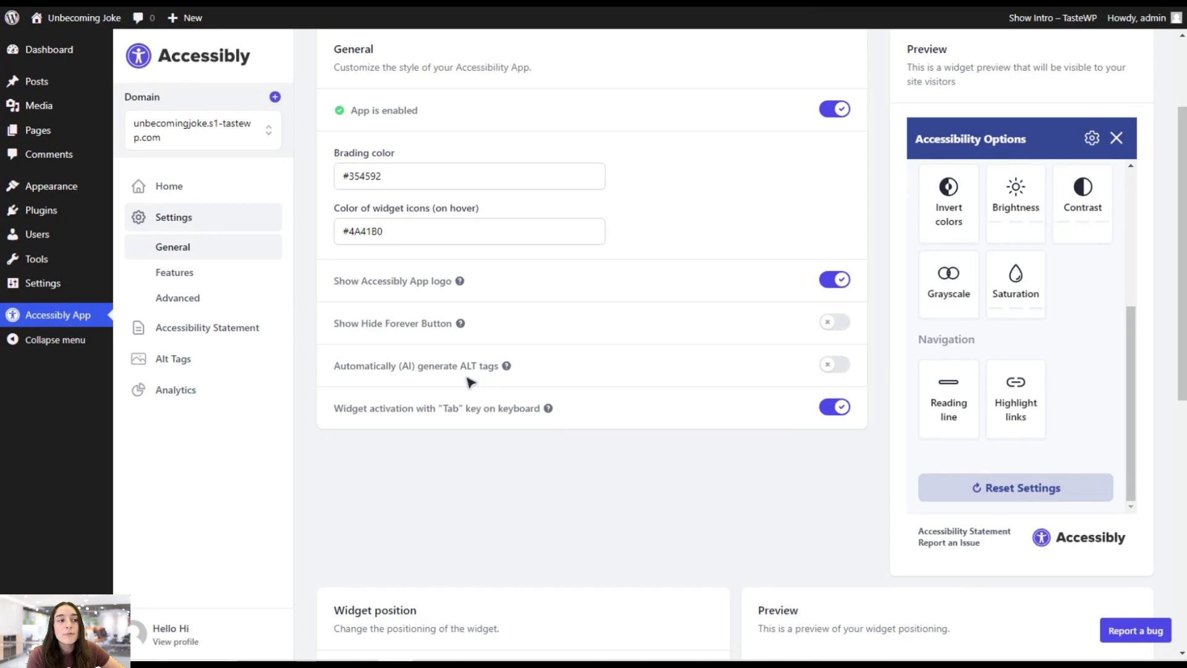
click(829, 372)
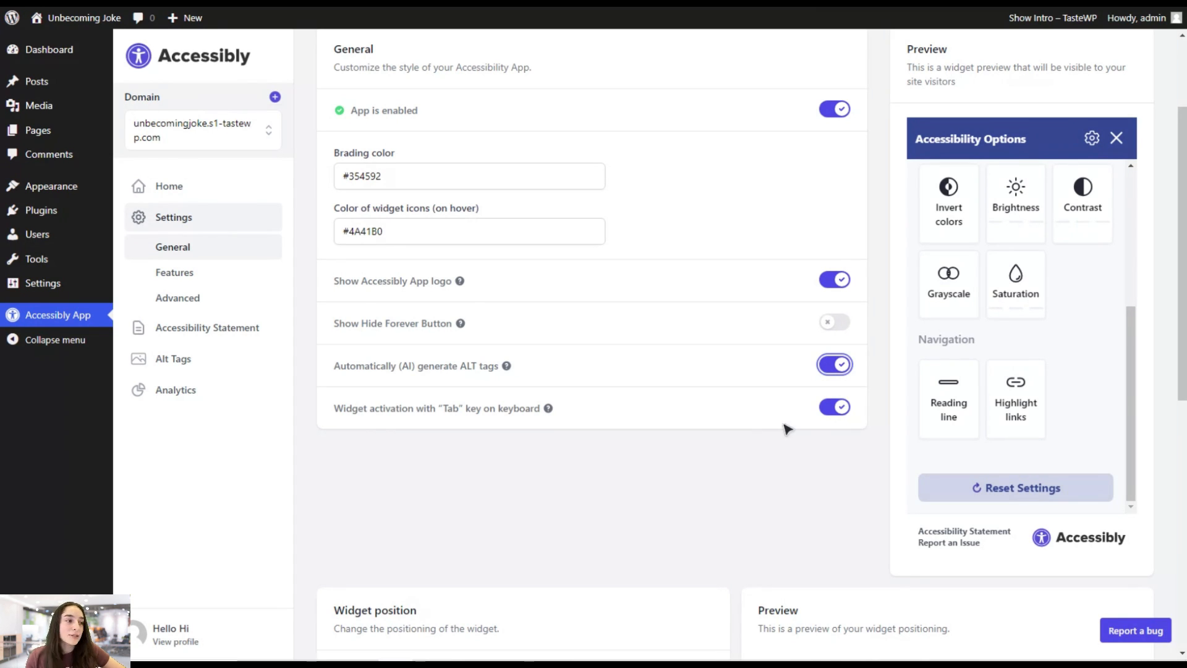
scroll(1036, 477, up, 3)
scroll(1147, 320, up, 2)
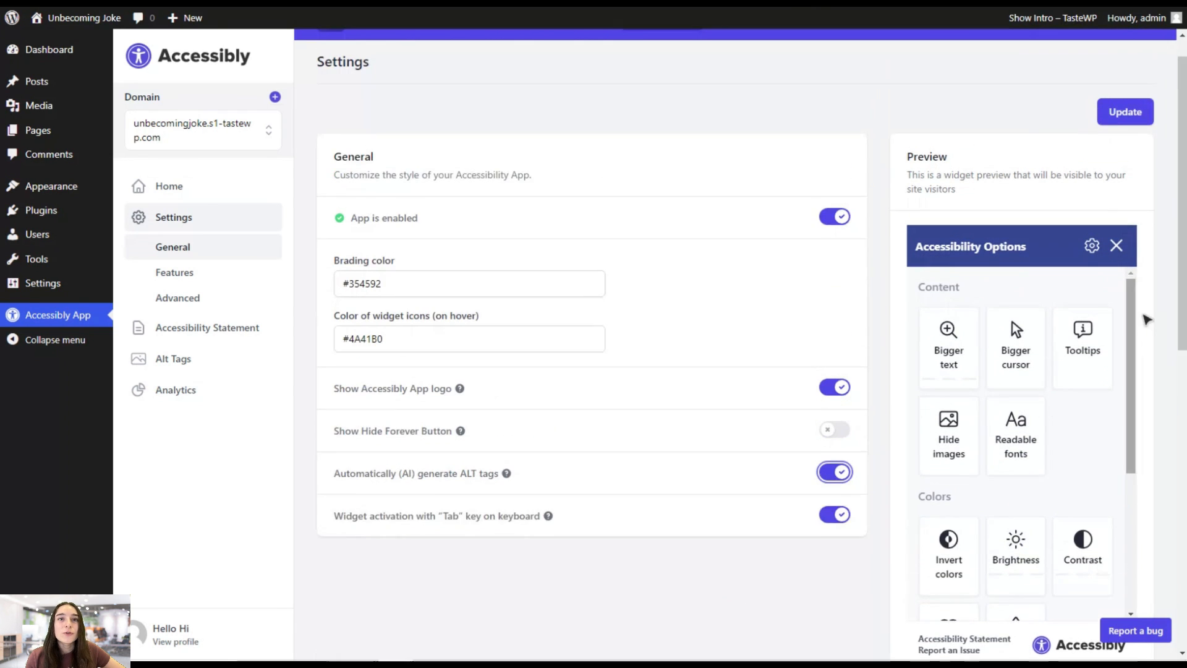
click(1130, 152)
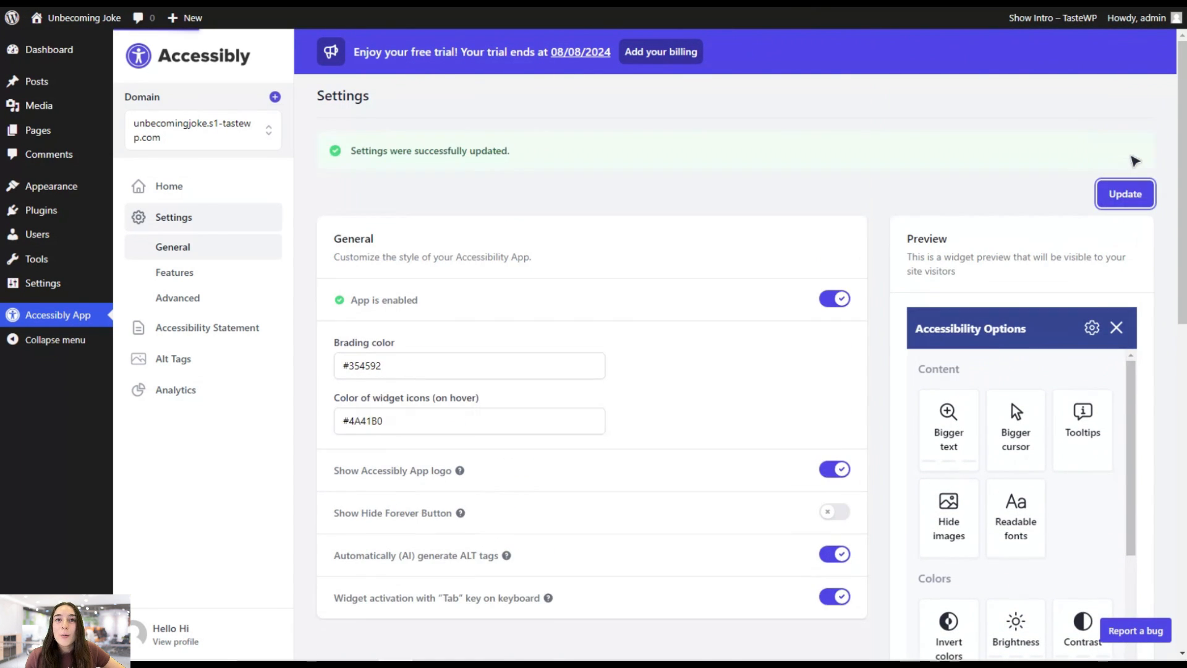